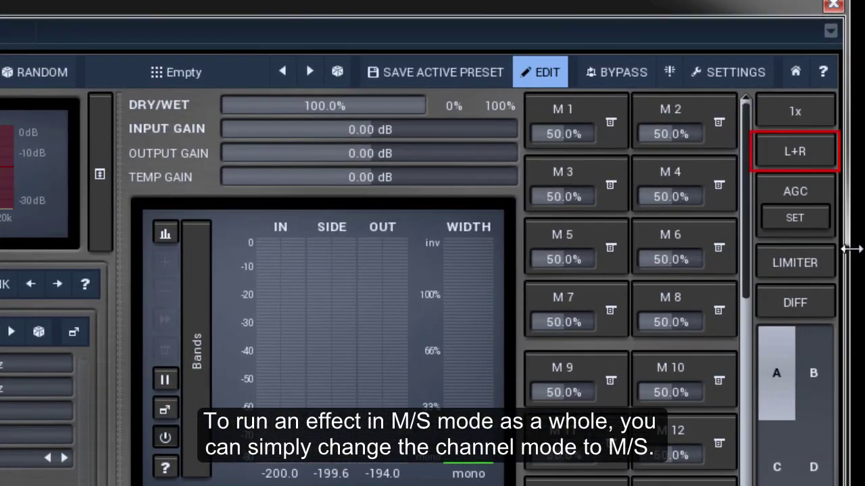
Switch the channel mode to Mid + Side, start playback, and delete Band 1's Phaser.
click(815, 162)
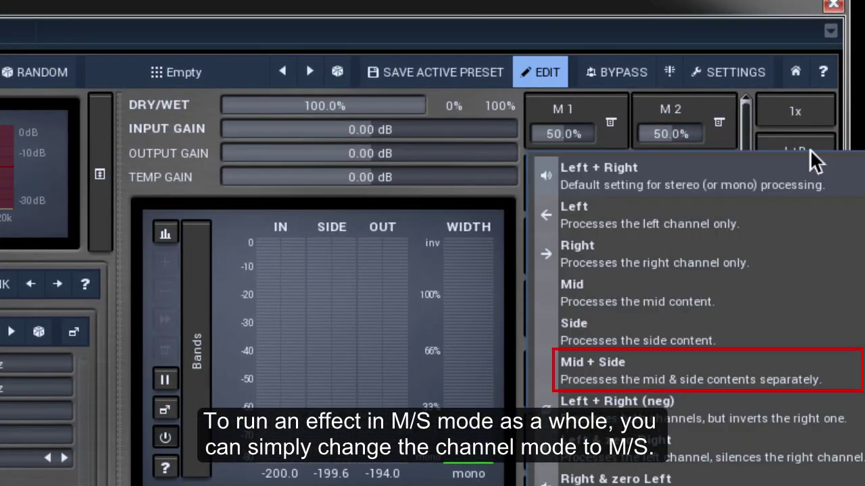
click(614, 369)
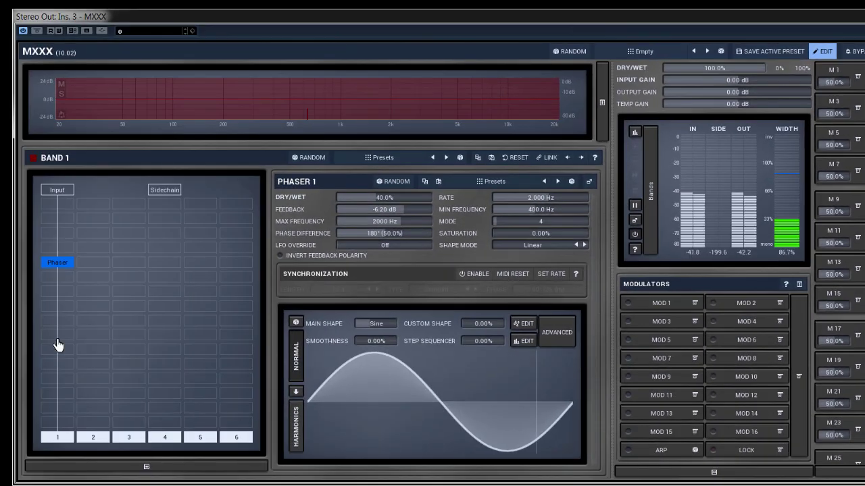
key(space)
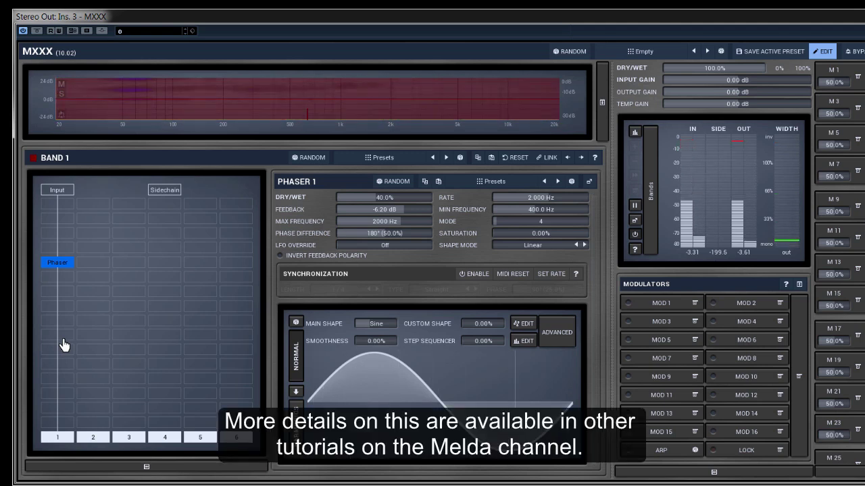
double_click(70, 261)
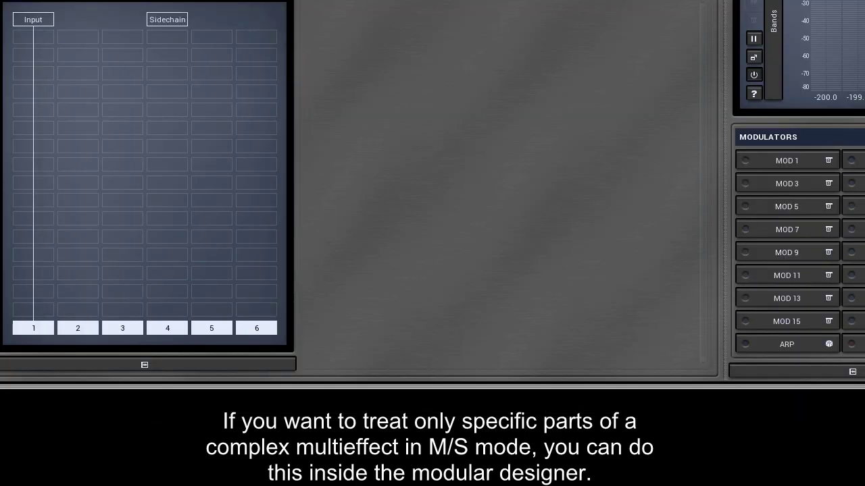
Place LR to MS on top and MS to LR below, with a Utility on the mid and side lanes.
click(46, 83)
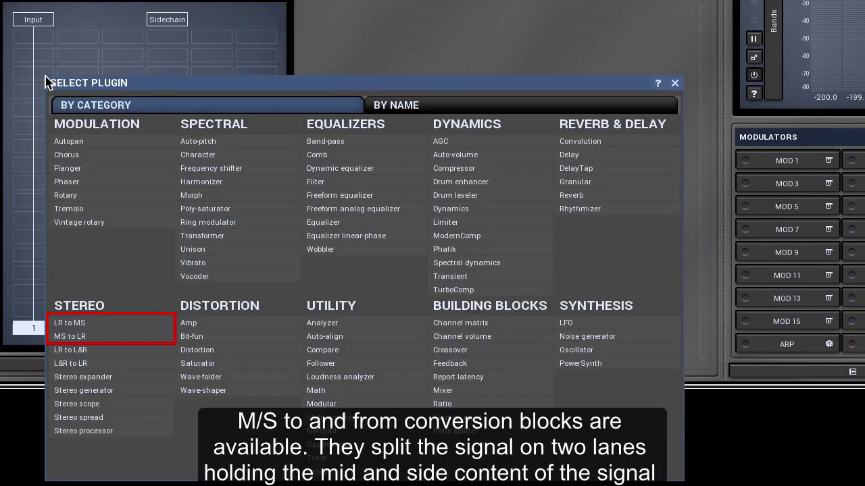
click(135, 325)
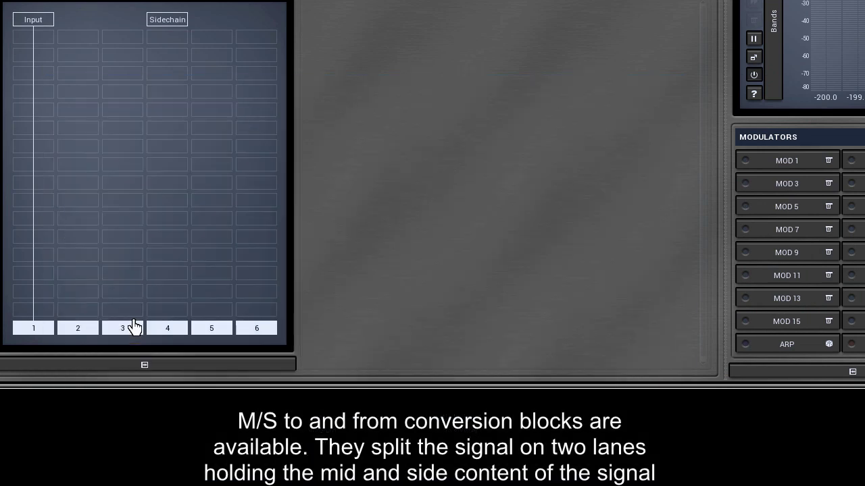
click(33, 224)
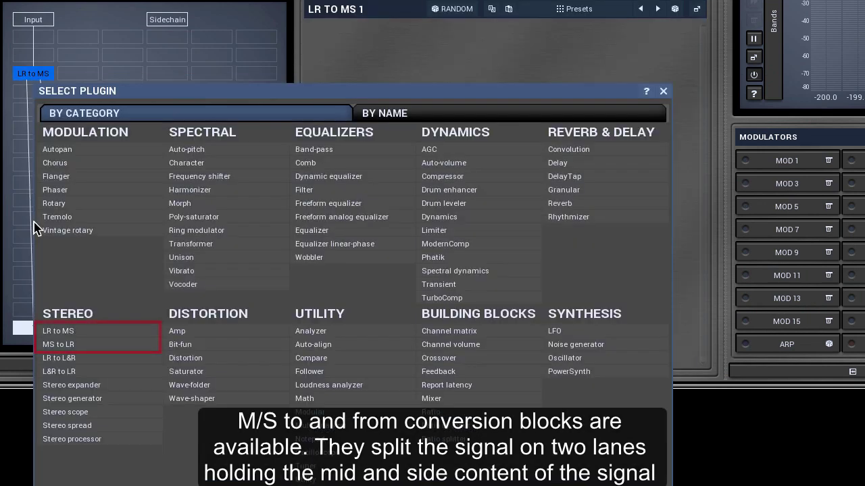
click(79, 345)
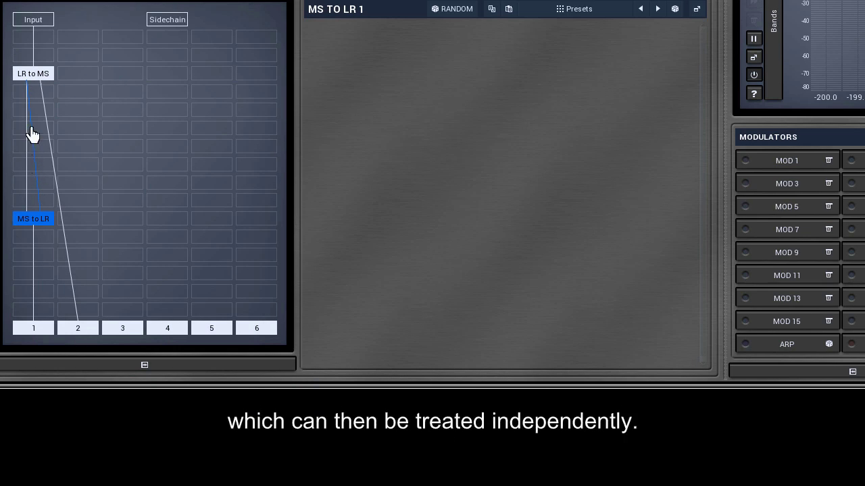
click(32, 135)
click(302, 477)
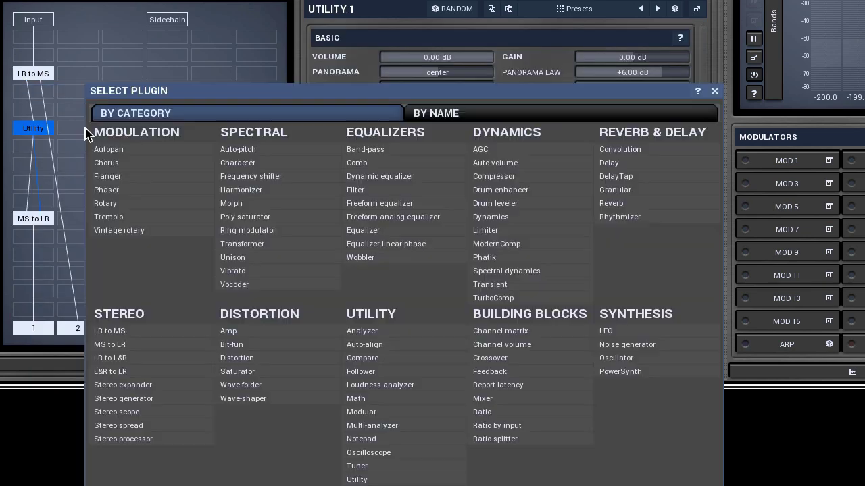
click(83, 128)
click(356, 479)
right_click(27, 218)
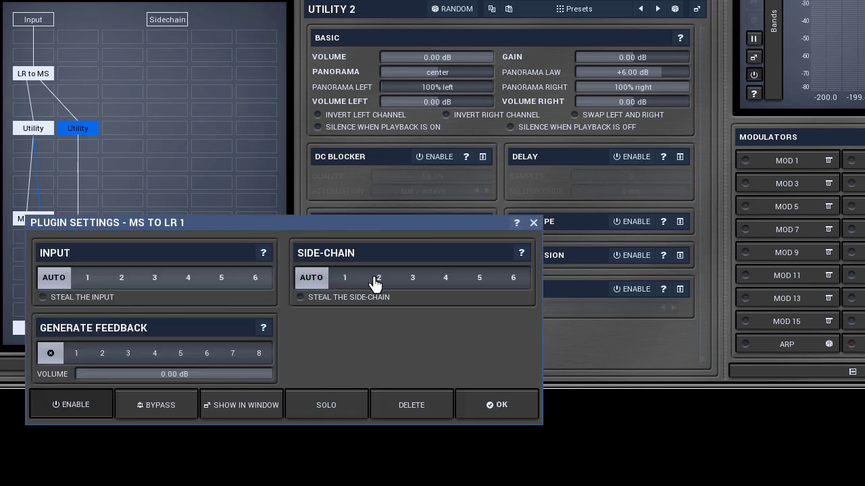
Set MS to LR to side-chain input 2, then test-mute both Utilities and reset them to 0.00 dB.
click(375, 284)
click(491, 406)
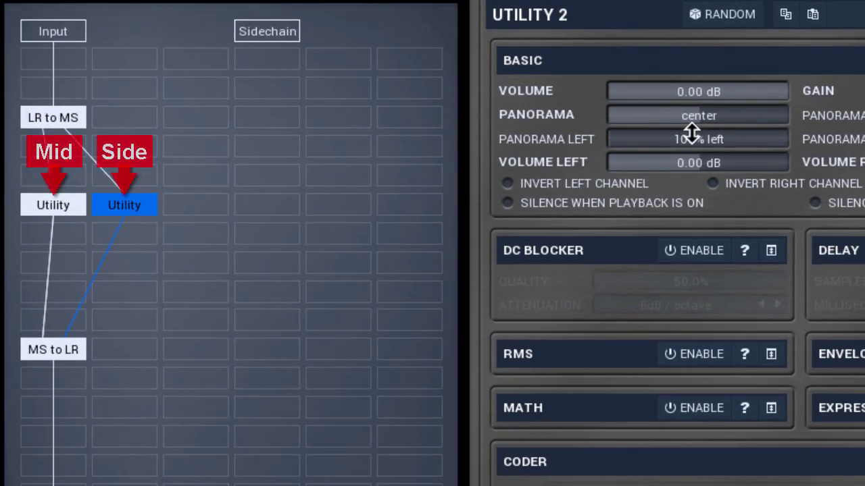
drag(714, 85, 714, 155)
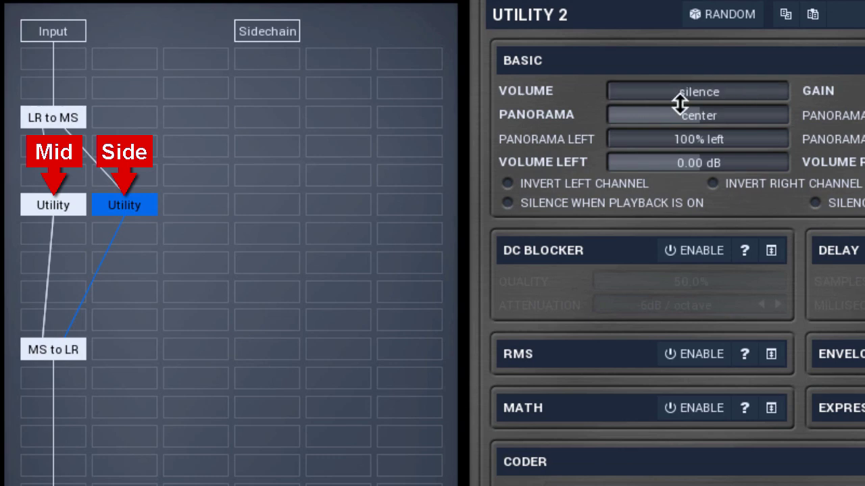
double_click(691, 87)
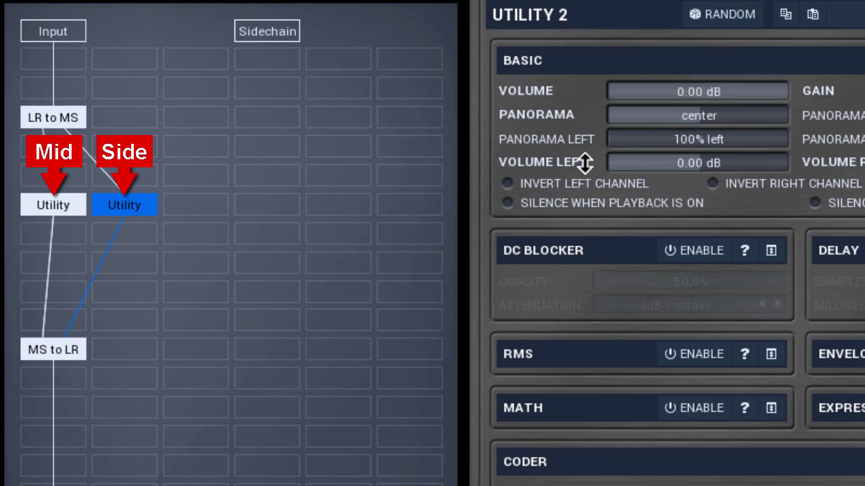
click(47, 211)
drag(707, 91, 707, 156)
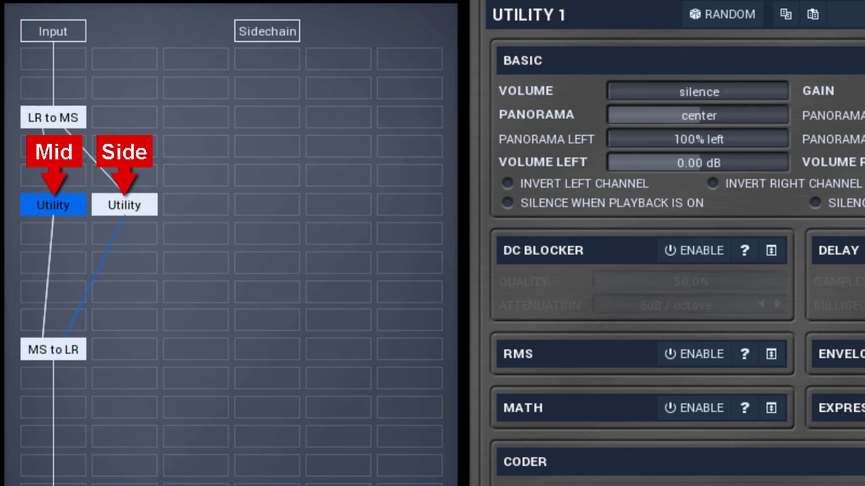
double_click(738, 87)
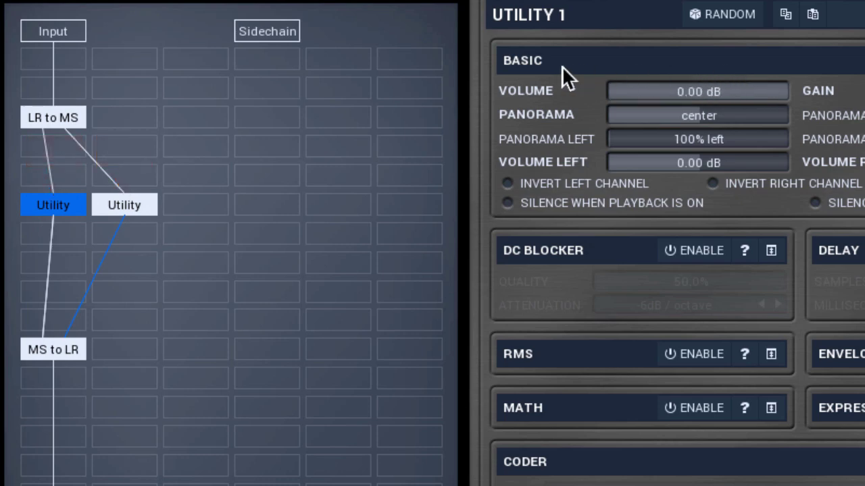
Add a Phaser under the mid Utility and a Vintage rotary under the side Utility.
click(66, 235)
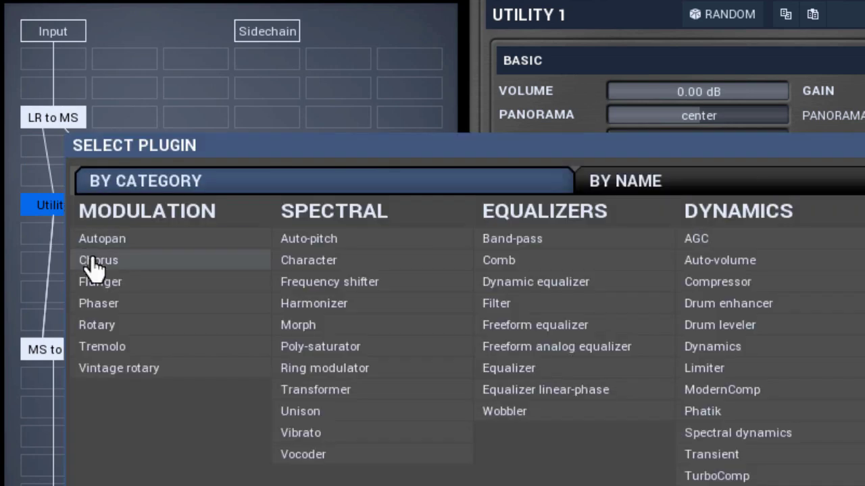
click(102, 303)
click(135, 241)
click(218, 367)
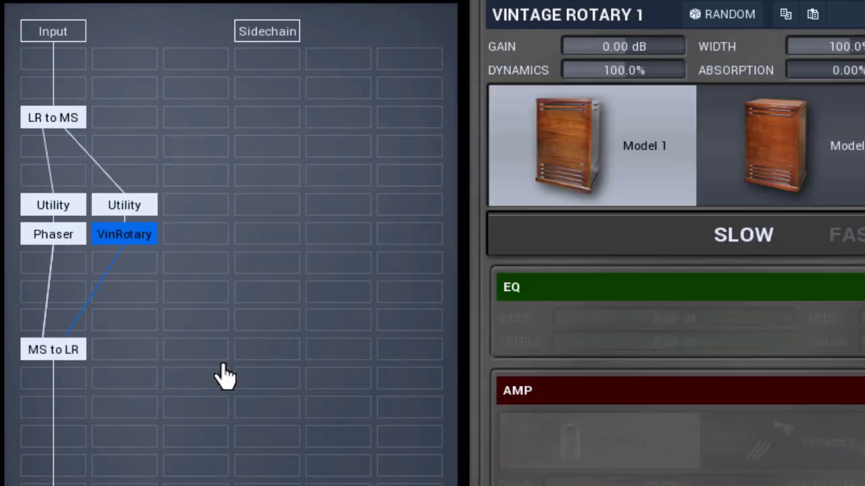
Briefly silence the side and mid Utility volumes, restoring the side one to 0.00 dB.
click(140, 210)
drag(691, 88, 608, 91)
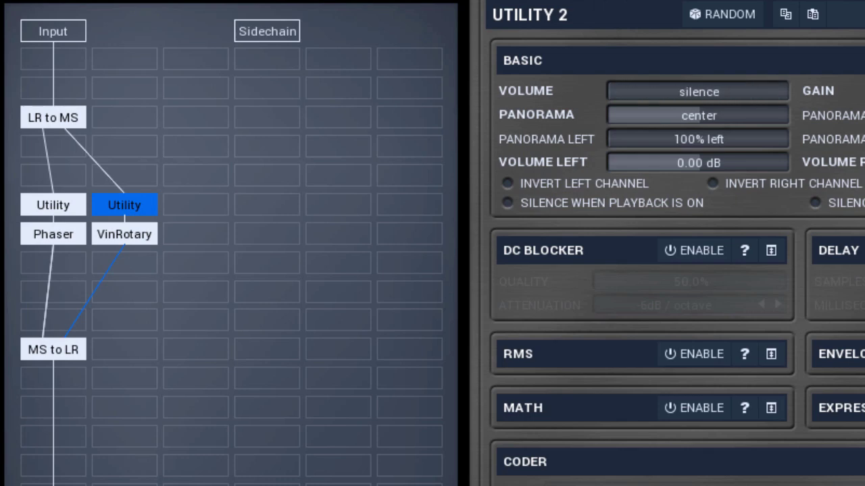
double_click(712, 87)
click(42, 211)
drag(696, 90, 608, 91)
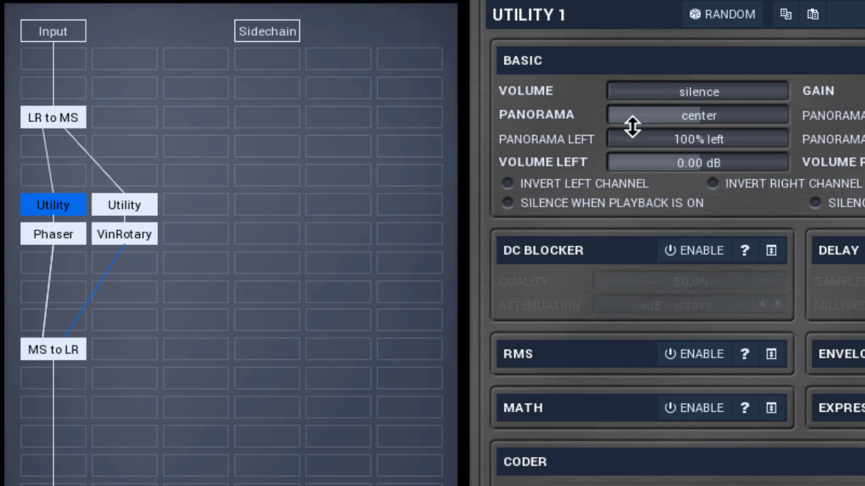
Raise the Vintage Rotary gain to +14.11 dB and reset the mid Utility to 0.00 dB.
click(141, 238)
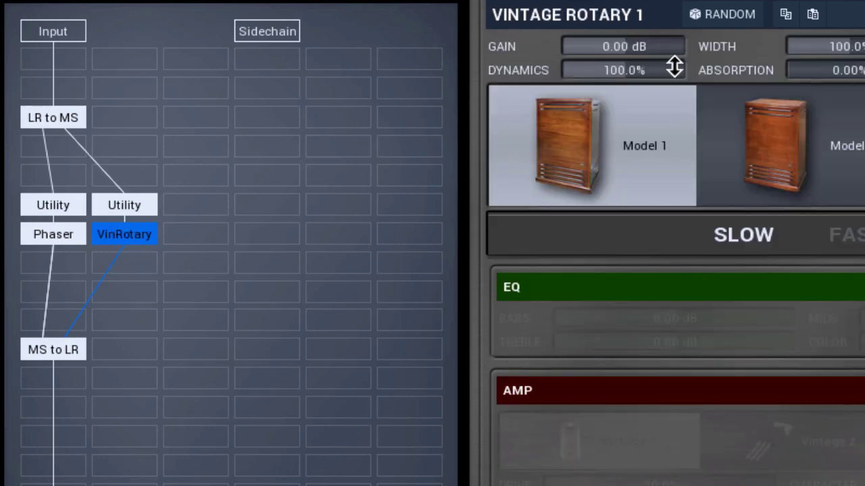
drag(672, 46, 716, 46)
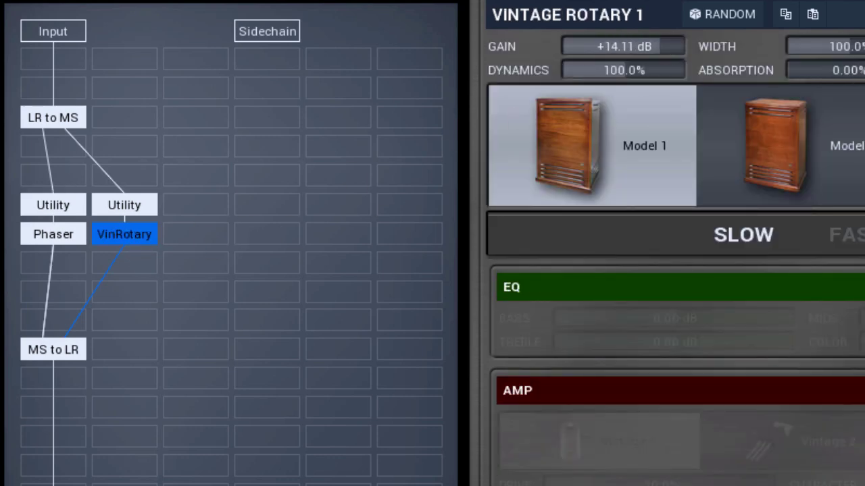
click(109, 206)
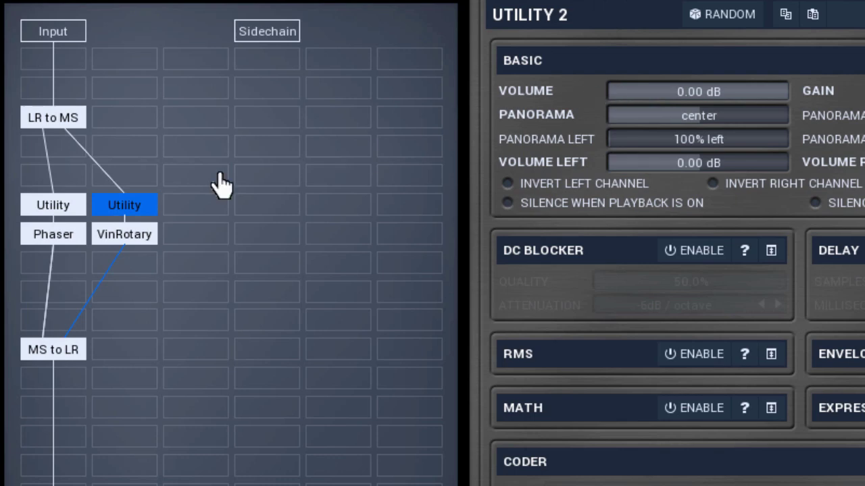
click(40, 209)
double_click(659, 92)
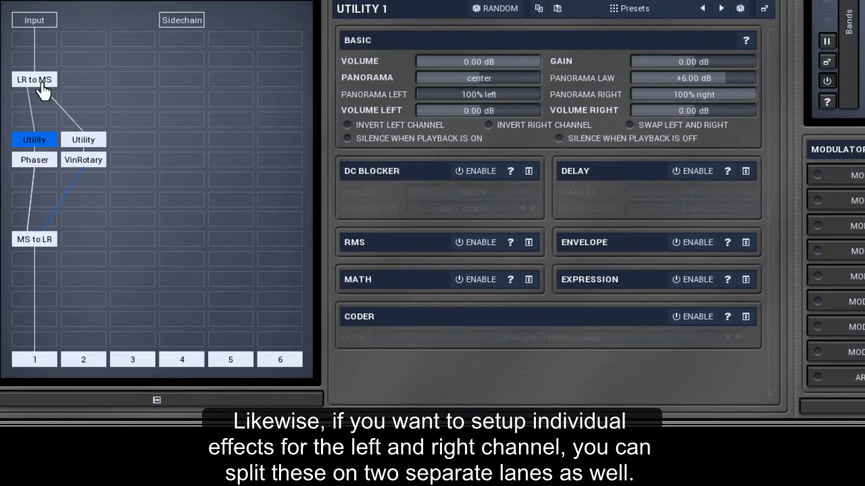
Replace the mid/side converters with an LR to L&R split and an L&R to LR merge.
right_click(53, 117)
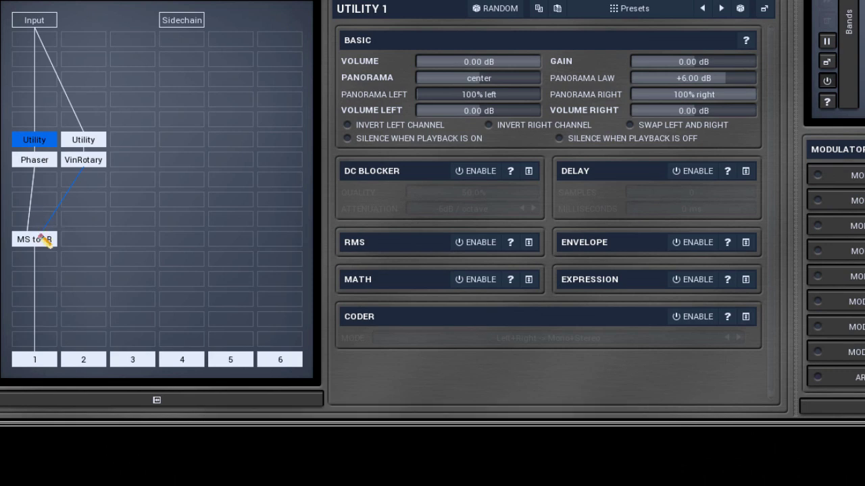
right_click(40, 233)
click(30, 65)
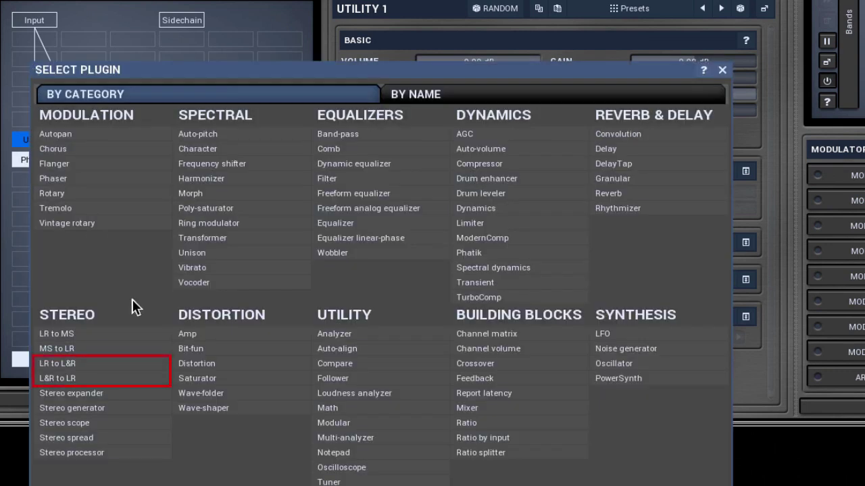
click(127, 369)
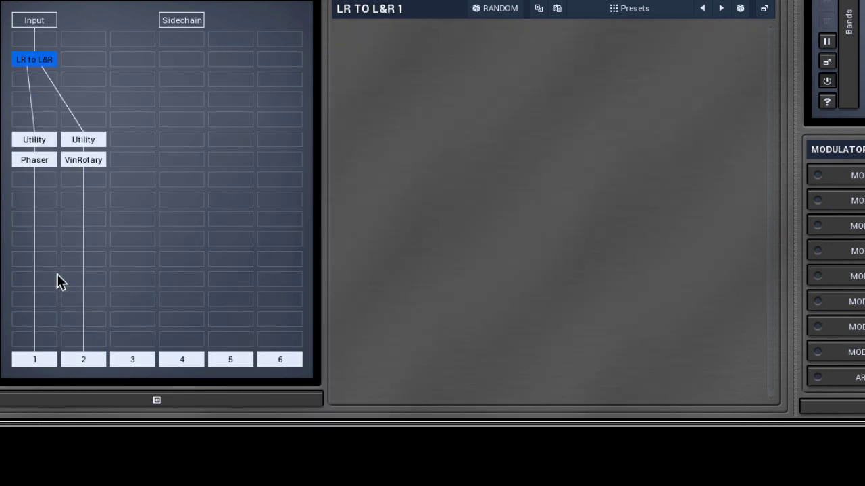
click(37, 249)
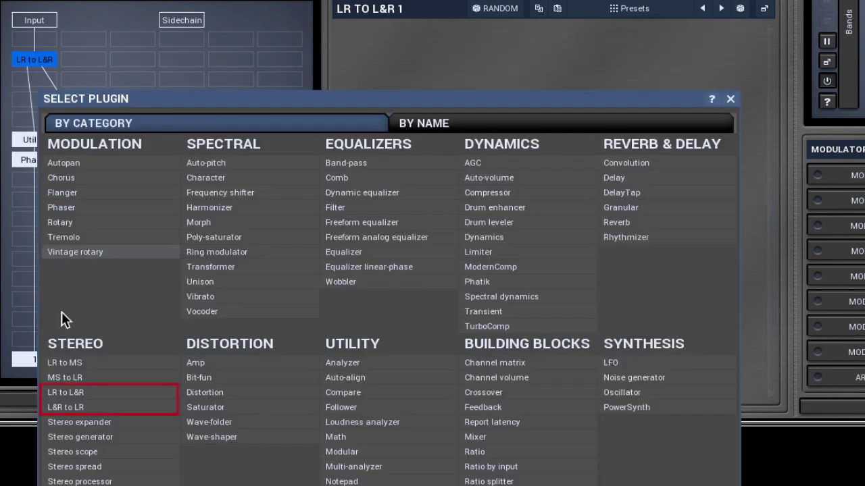
click(95, 407)
Set the L&R to LR block to side-chain input 2 with steal side-chain enabled.
click(39, 250)
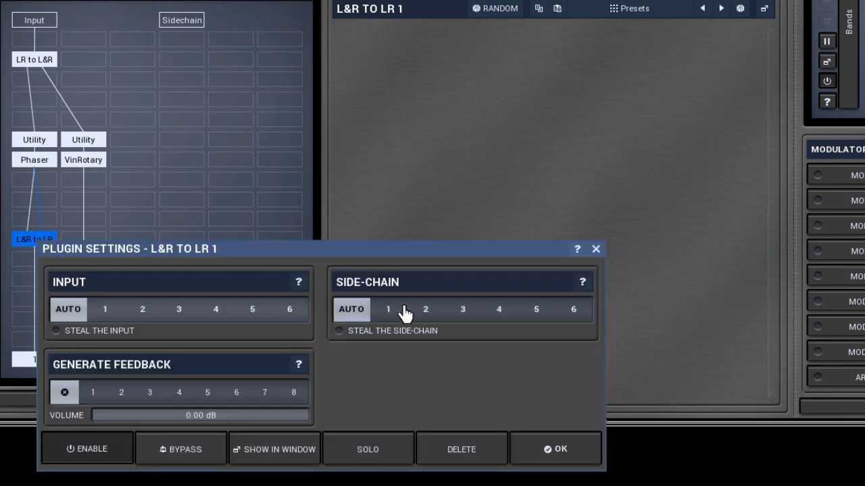
click(427, 311)
click(417, 332)
click(556, 448)
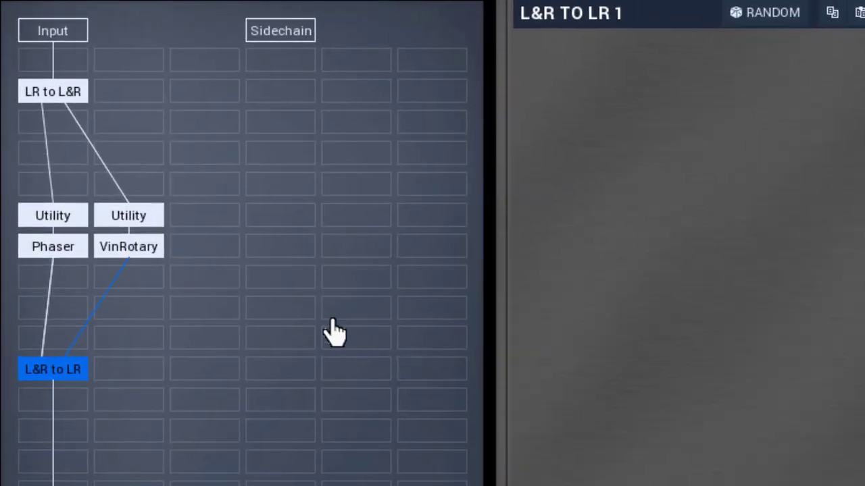
Silence the right and then the left Utility volume, restoring each to 0 dB.
click(122, 219)
drag(739, 95, 649, 95)
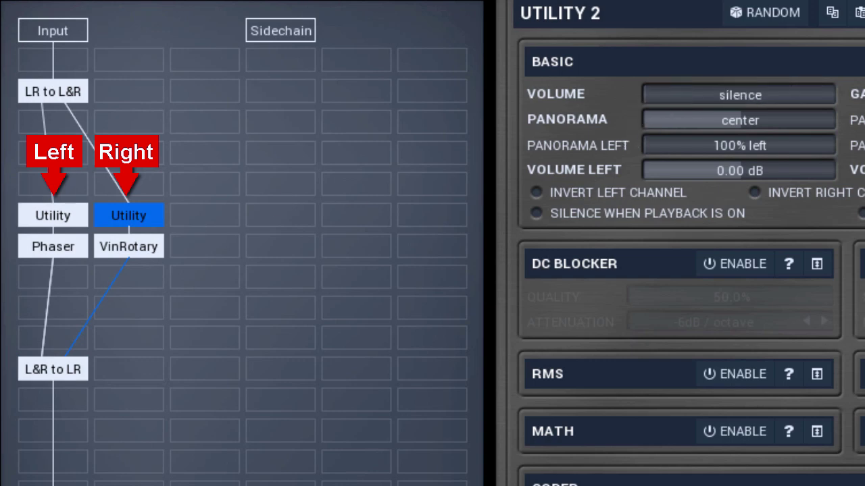
double_click(687, 95)
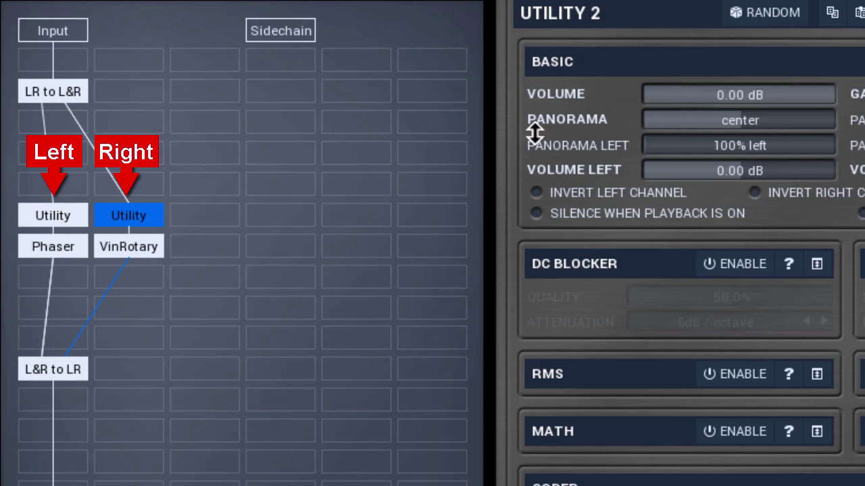
click(71, 217)
drag(740, 95, 645, 94)
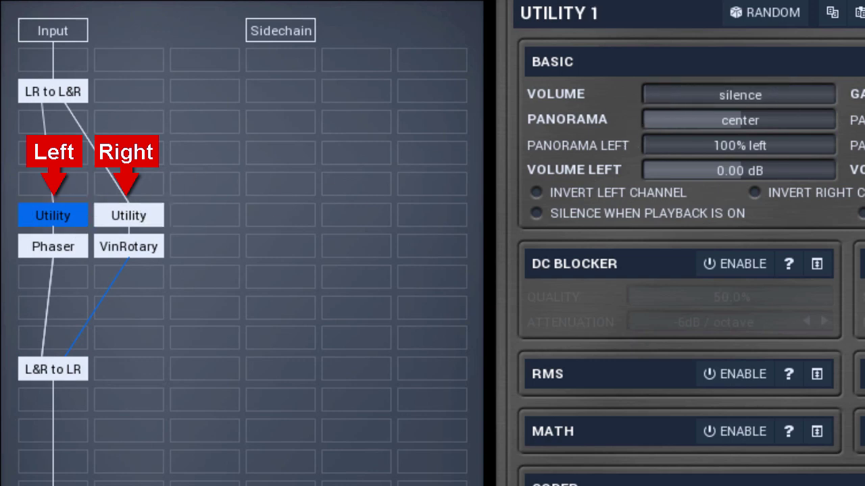
double_click(802, 97)
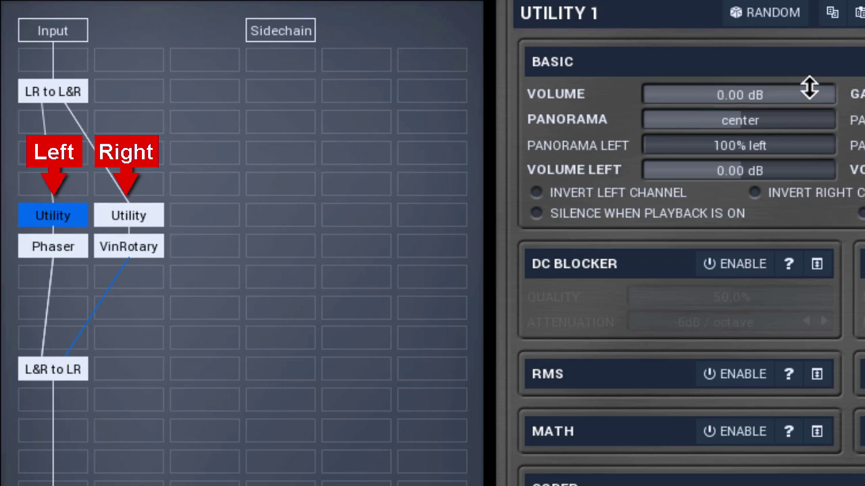
click(139, 220)
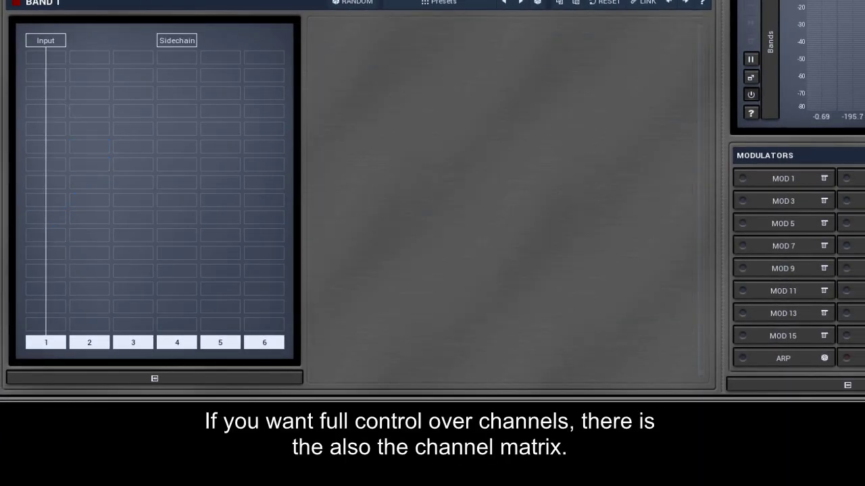
Insert a Channel matrix sending side-chain channels 1 and 2 to outputs 1 and 2, main inputs disconnected.
click(58, 131)
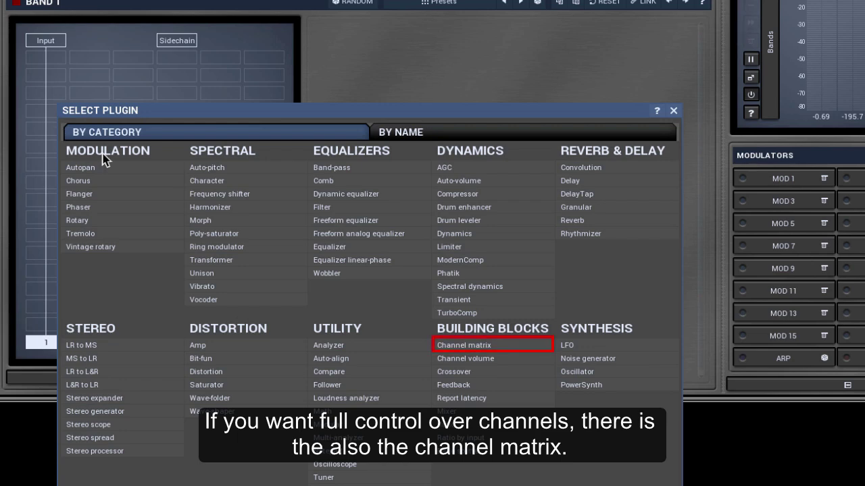
click(483, 347)
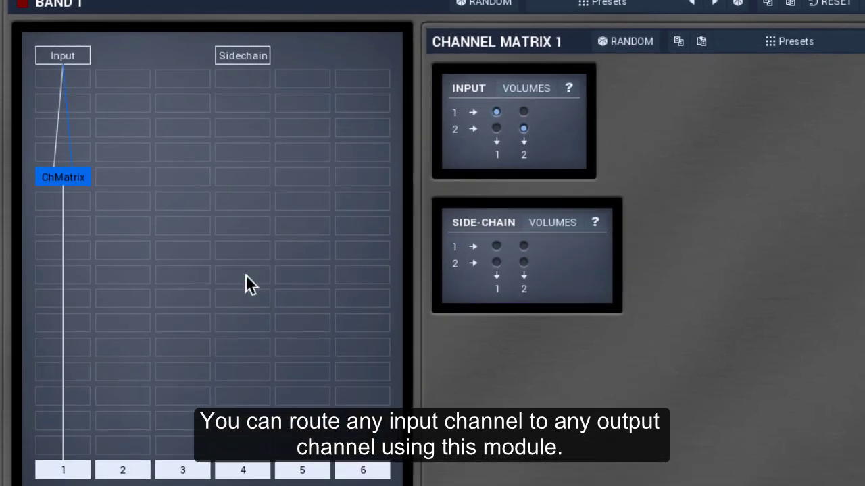
click(523, 112)
click(496, 113)
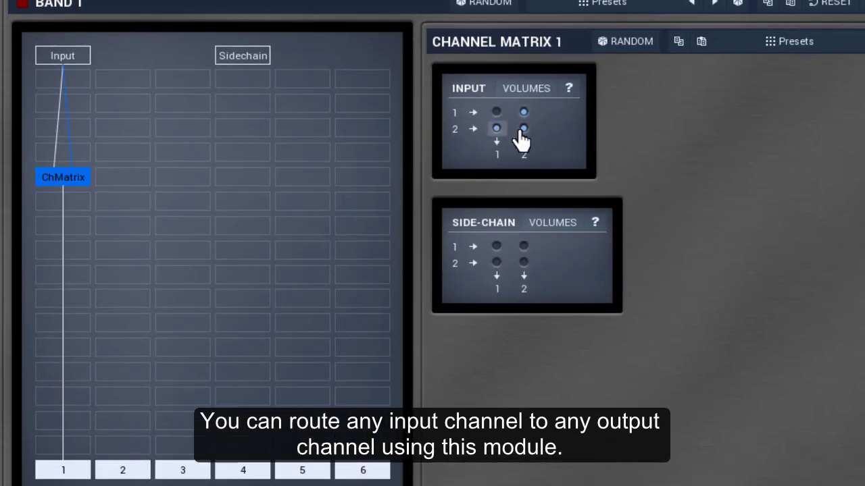
click(524, 129)
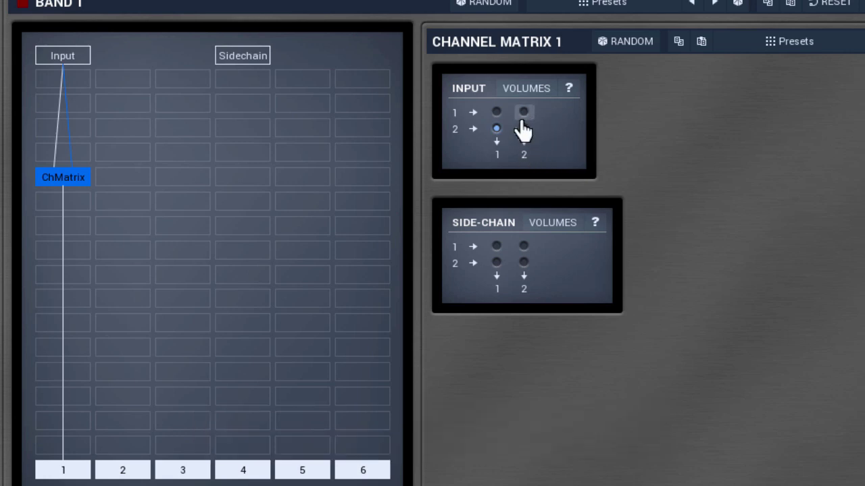
click(524, 129)
click(523, 132)
click(523, 264)
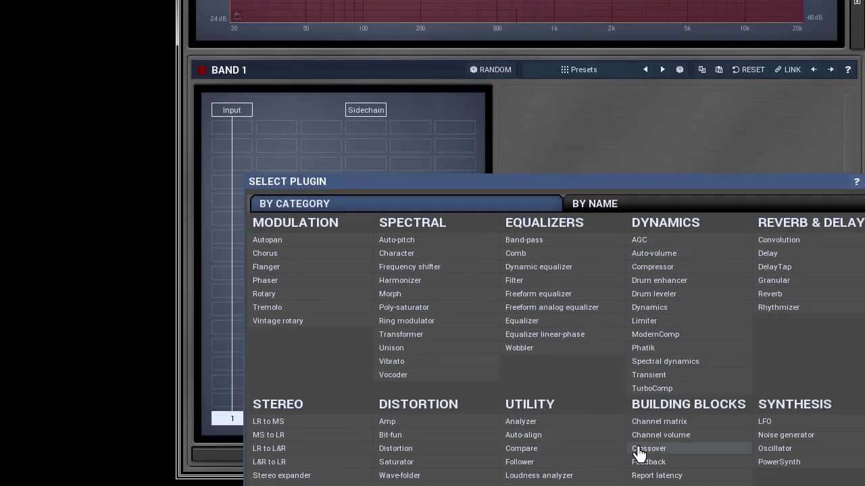
Insert a Crossover module and drag its split point to about 368 Hz.
click(639, 451)
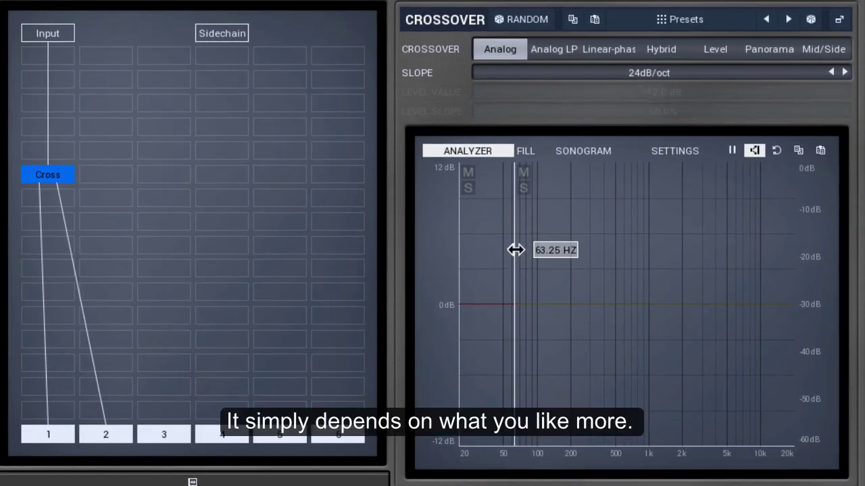
drag(515, 247, 600, 263)
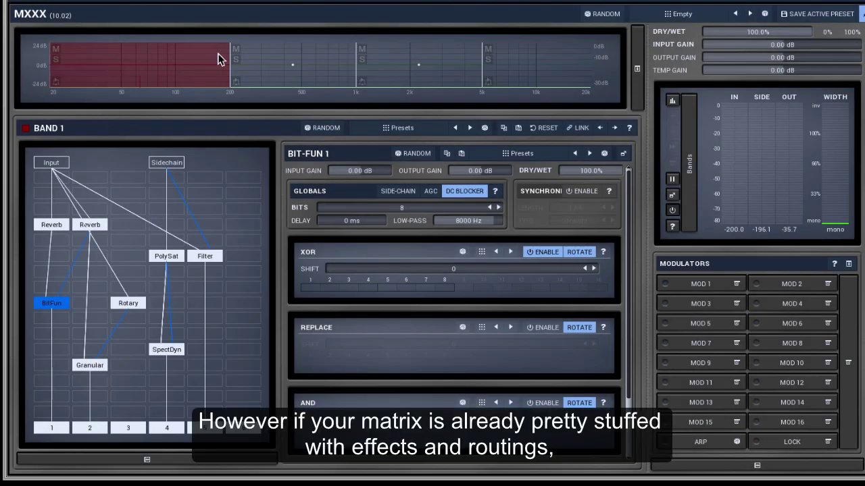
click(267, 52)
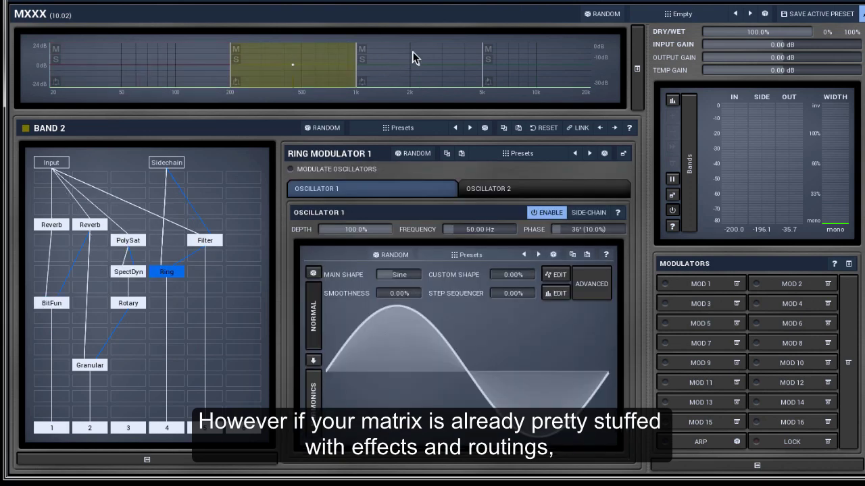
click(415, 59)
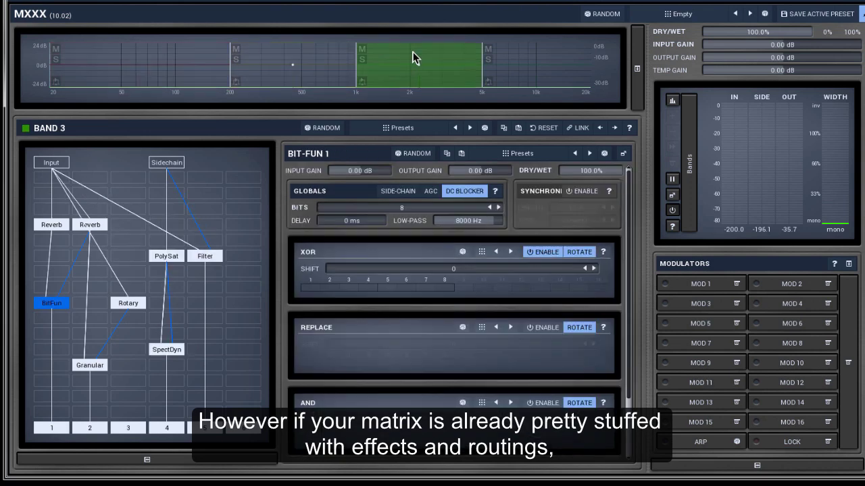
click(325, 60)
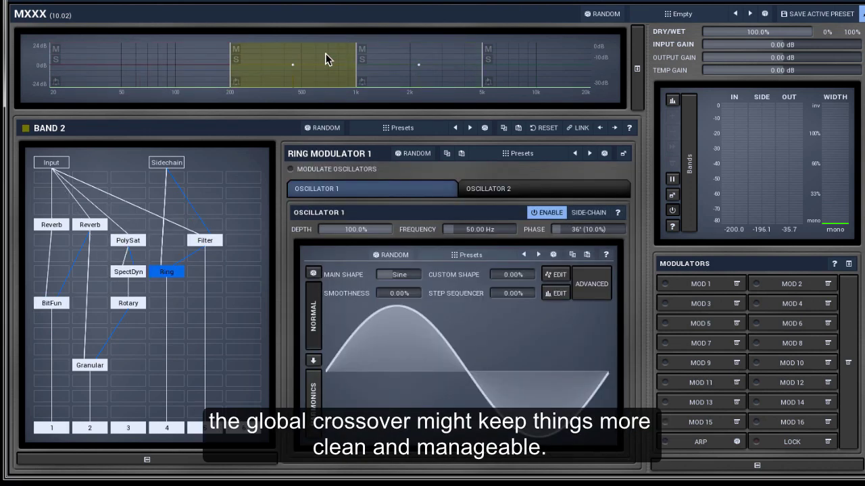
click(208, 62)
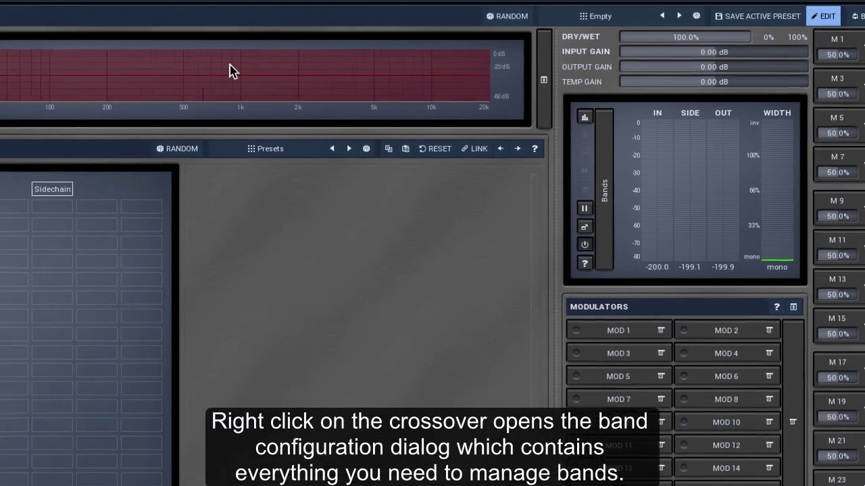
Replace the band layout with three default bands split at 200 Hz and 2 kHz.
right_click(318, 55)
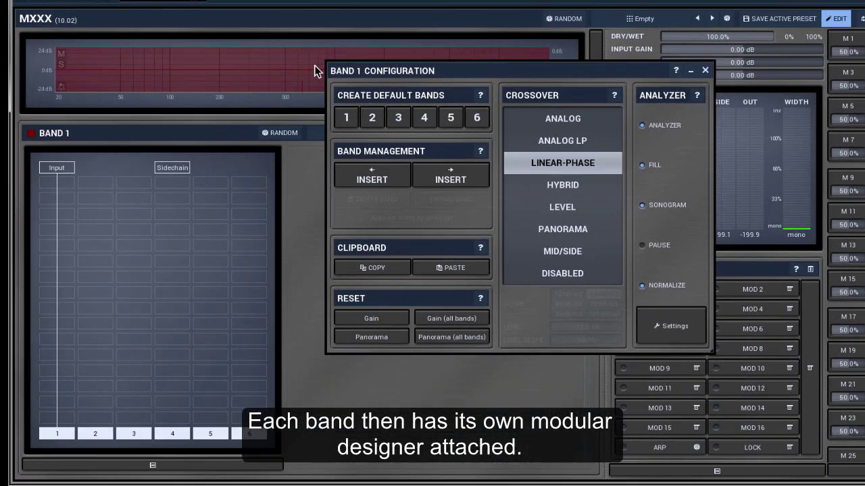
click(396, 122)
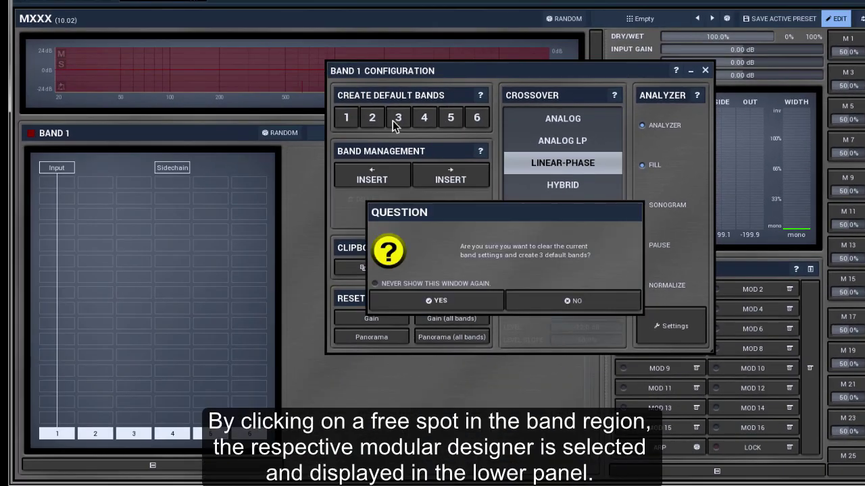
click(420, 300)
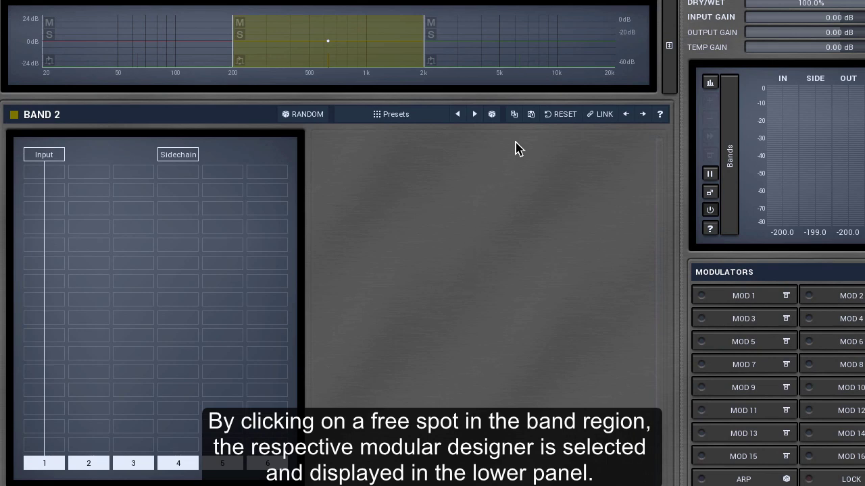
Add an Autopan effect to the 20–200 Hz Band 1.
click(546, 34)
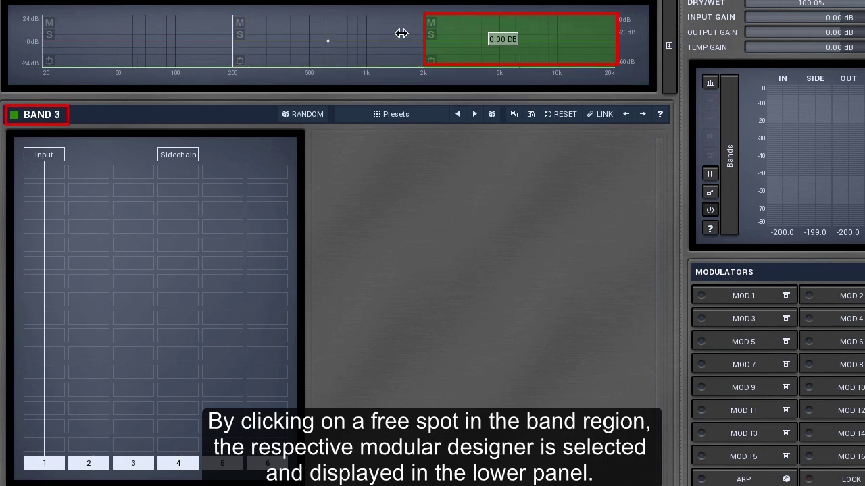
click(381, 35)
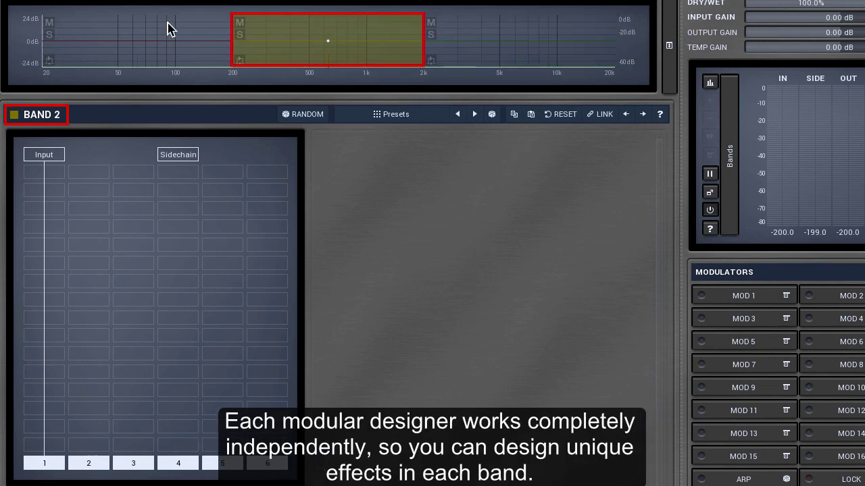
click(169, 29)
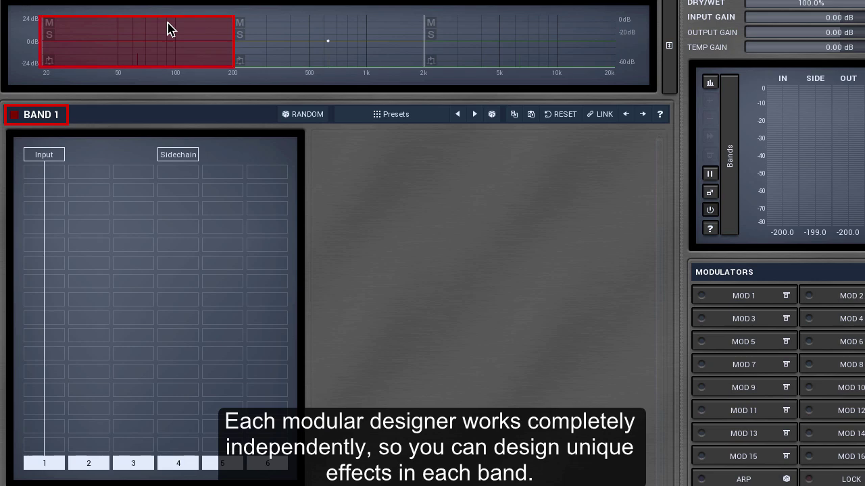
click(37, 212)
click(62, 278)
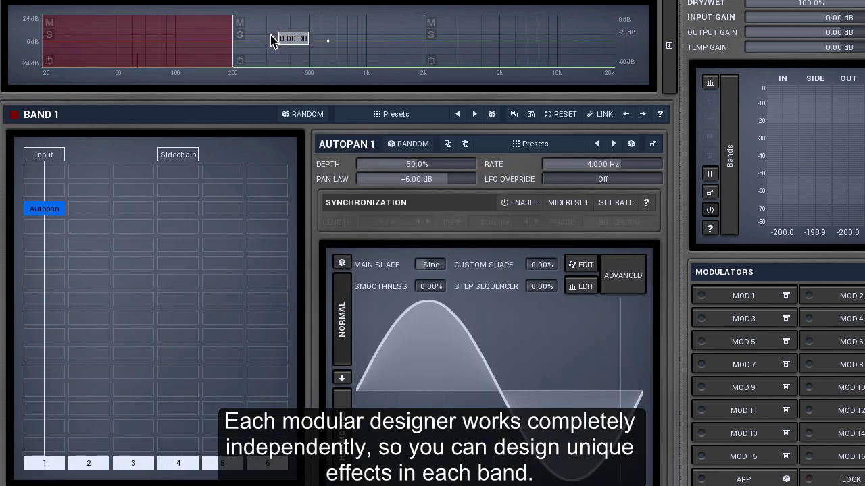
Add a Chorus effect to Band 2 (200 Hz–2 kHz).
click(272, 40)
click(50, 215)
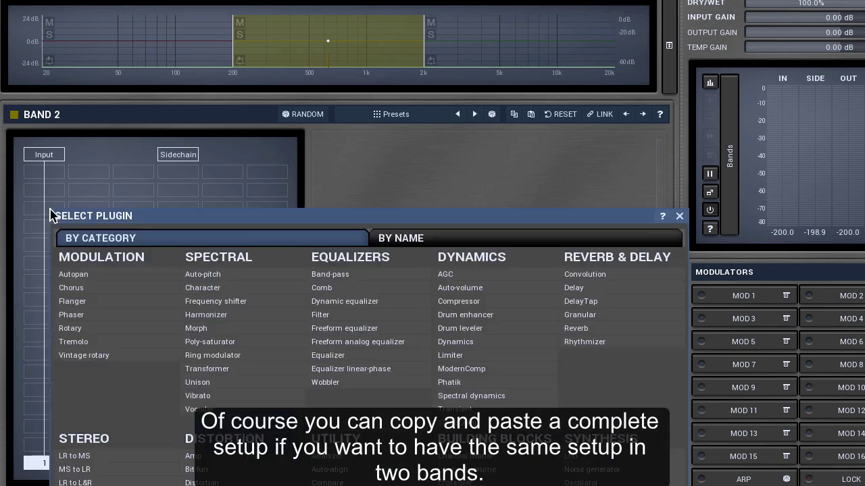
click(74, 289)
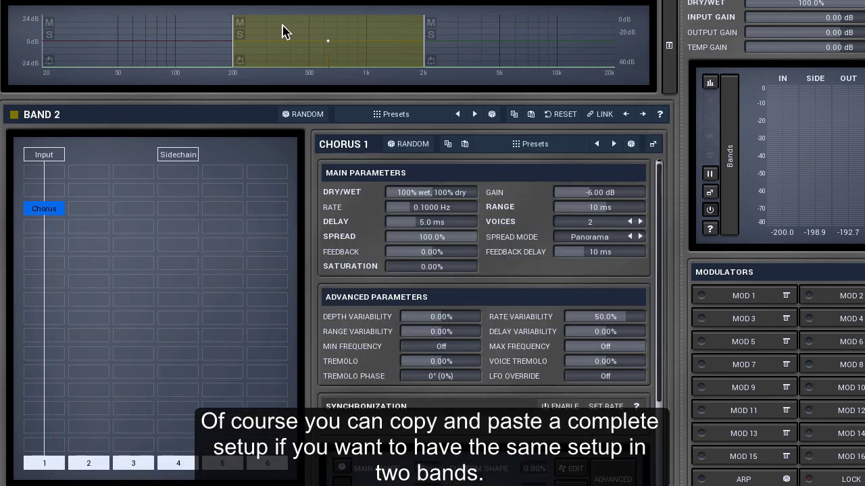
Copy Band 2's Chorus setup and paste it into Band 3 (2k–20k).
click(515, 119)
click(512, 36)
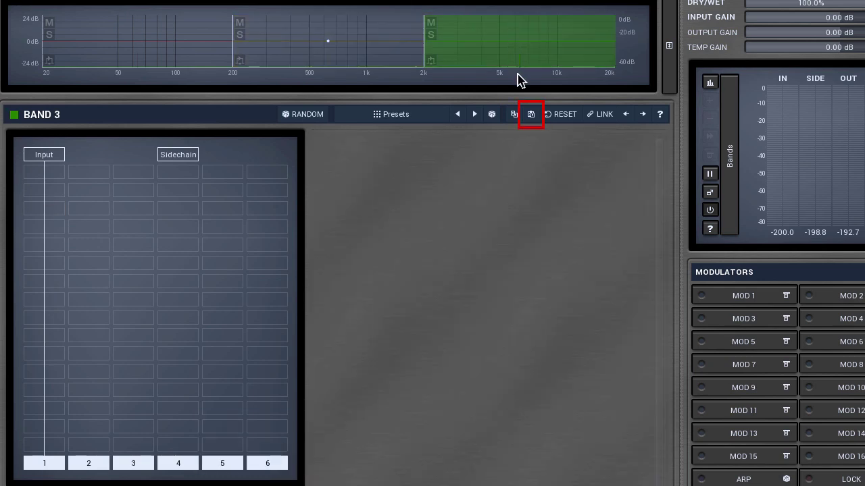
click(531, 117)
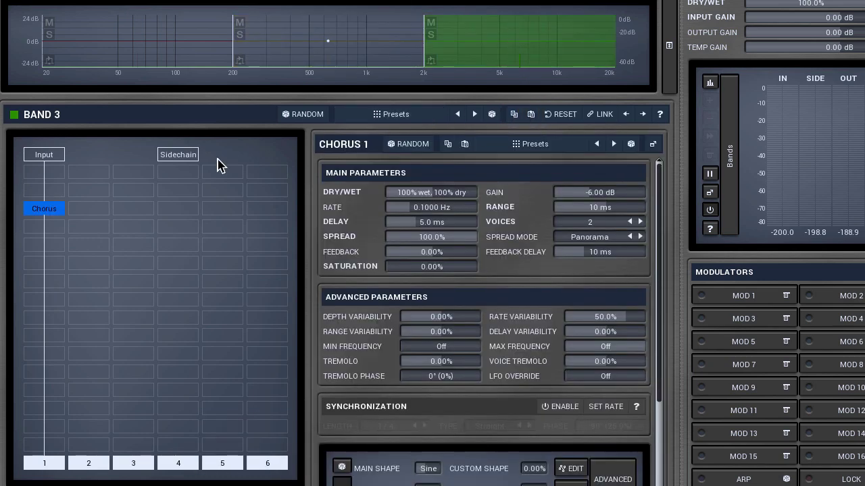
right_click(302, 34)
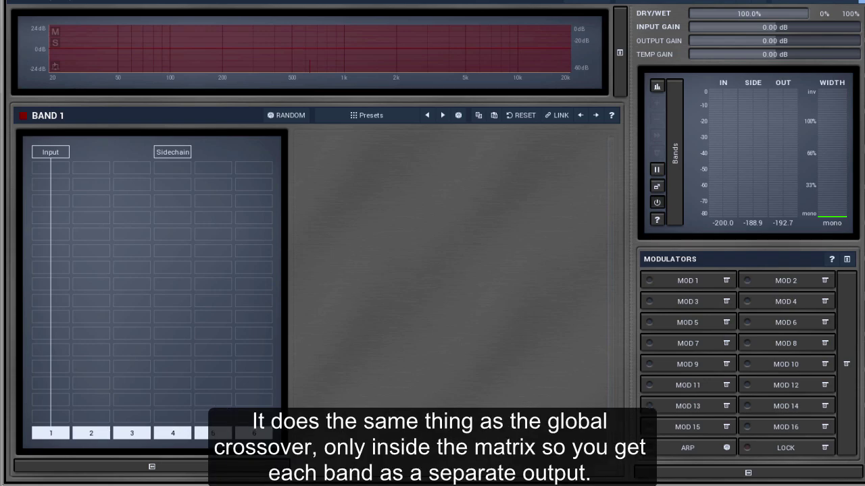
Insert a Crossover module into Band 1 and set its type to Analog LP.
click(55, 203)
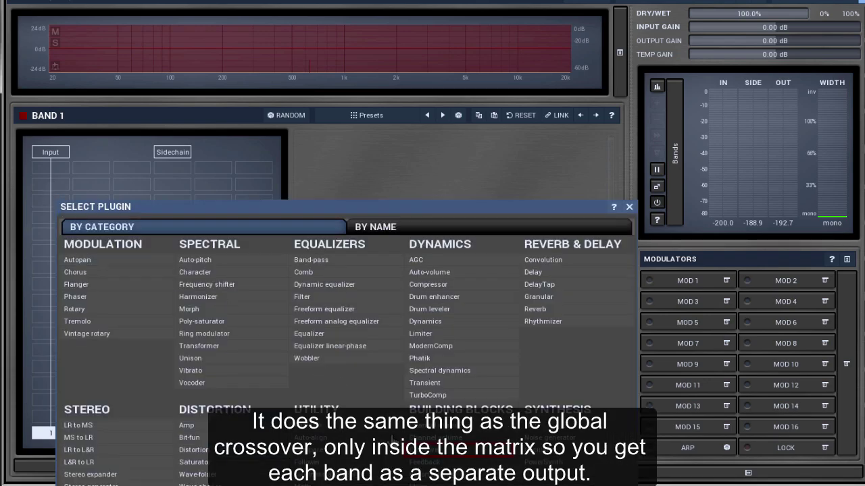
click(425, 450)
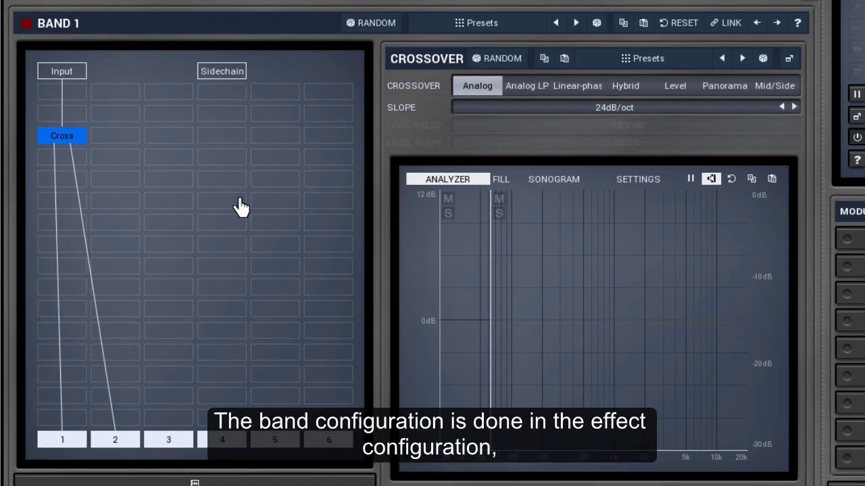
click(525, 88)
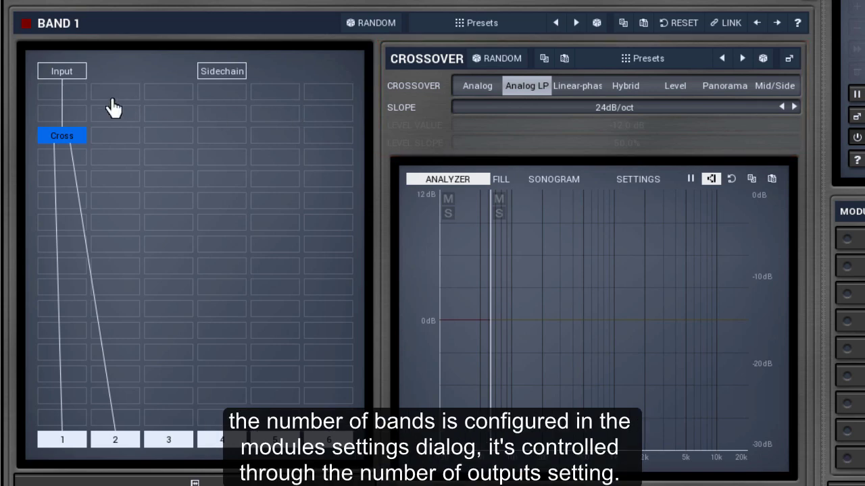
Set the crossover's plugin settings to 3 outputs.
double_click(60, 135)
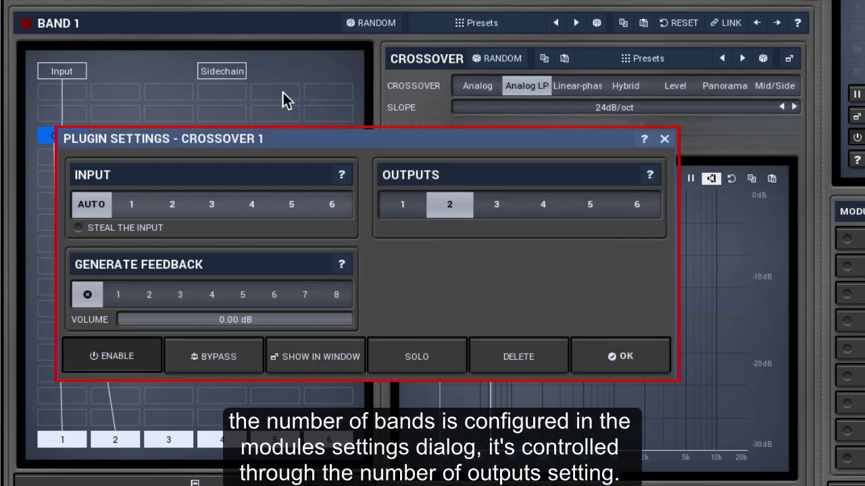
click(513, 214)
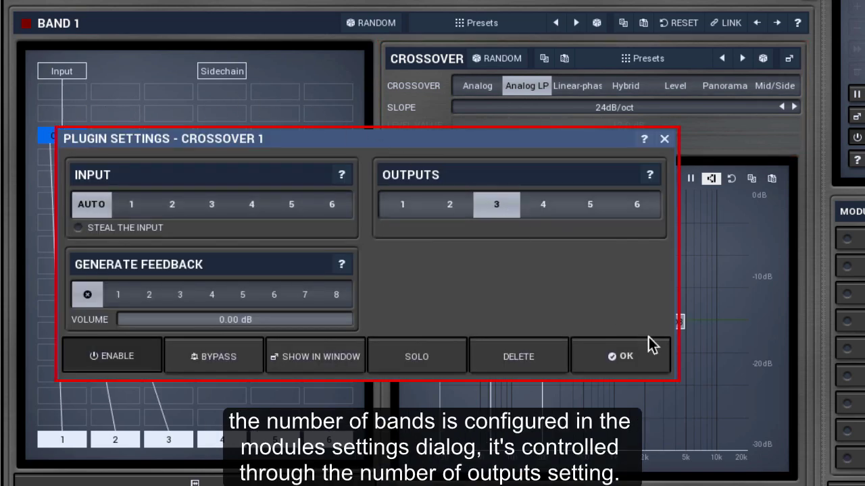
click(642, 363)
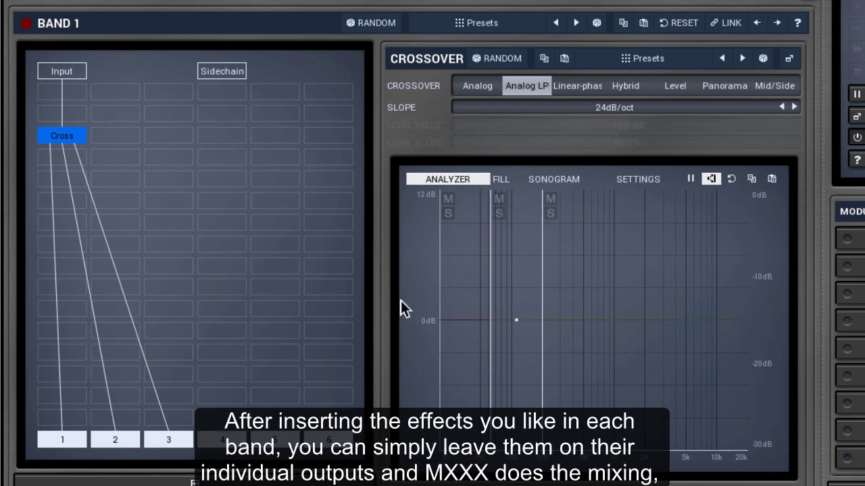
Put Autopan, Chorus and Phaser on crossover bands 1, 2 and 3.
click(59, 211)
key(Escape)
click(114, 200)
click(140, 243)
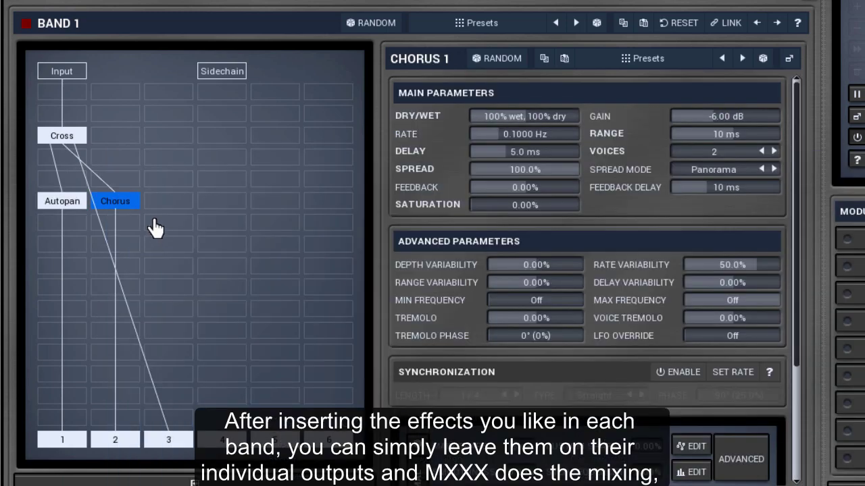
click(166, 210)
click(208, 276)
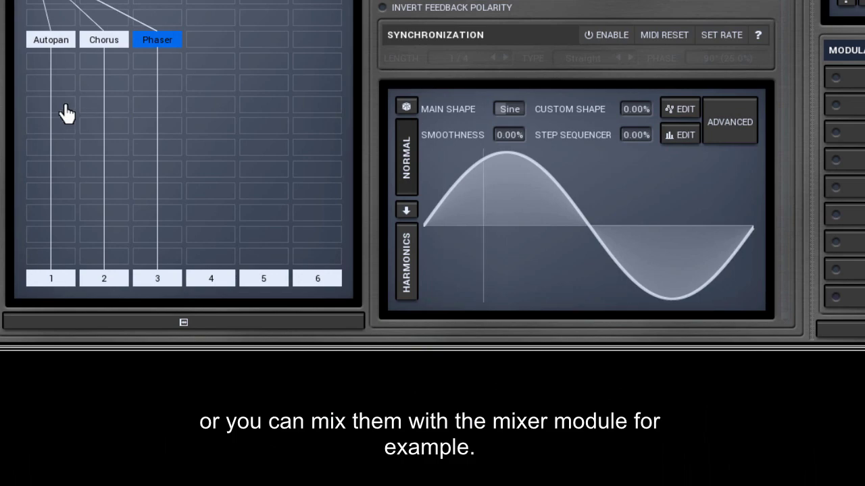
Add a Mixer below Autopan with Inputs 1–3 enabled and Steal Inputs 1–3 on.
click(69, 139)
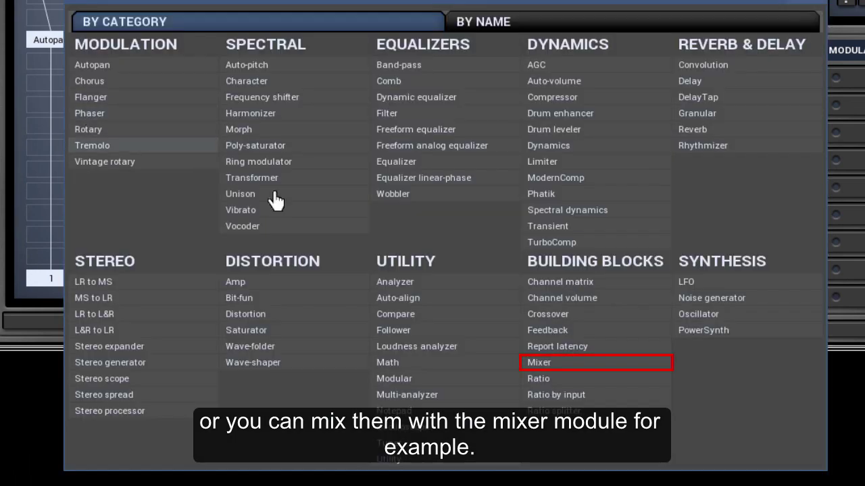
click(528, 363)
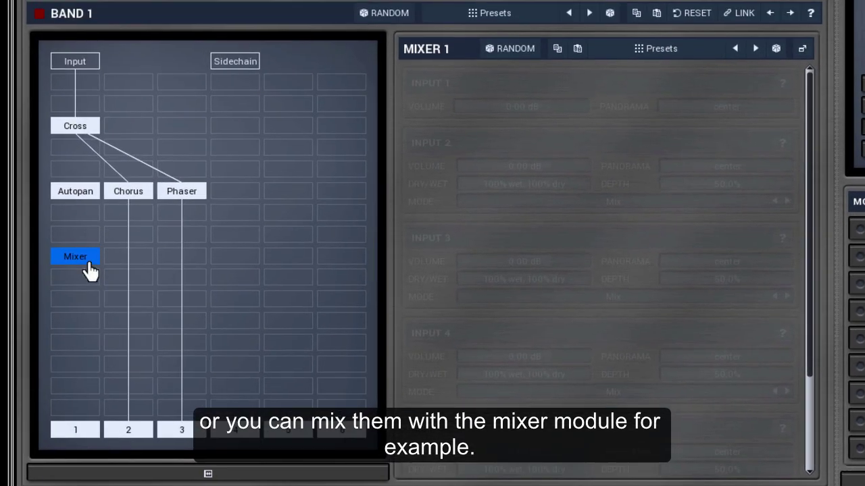
right_click(93, 265)
click(126, 325)
click(135, 340)
click(189, 354)
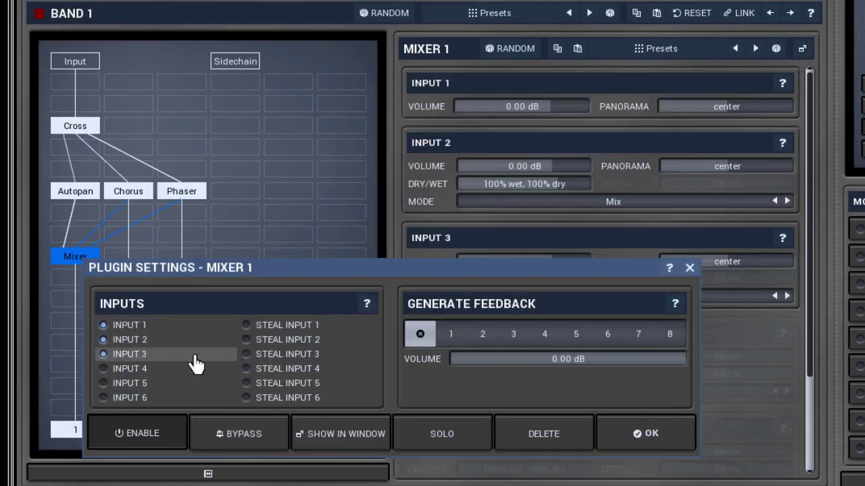
click(250, 354)
click(262, 340)
click(271, 326)
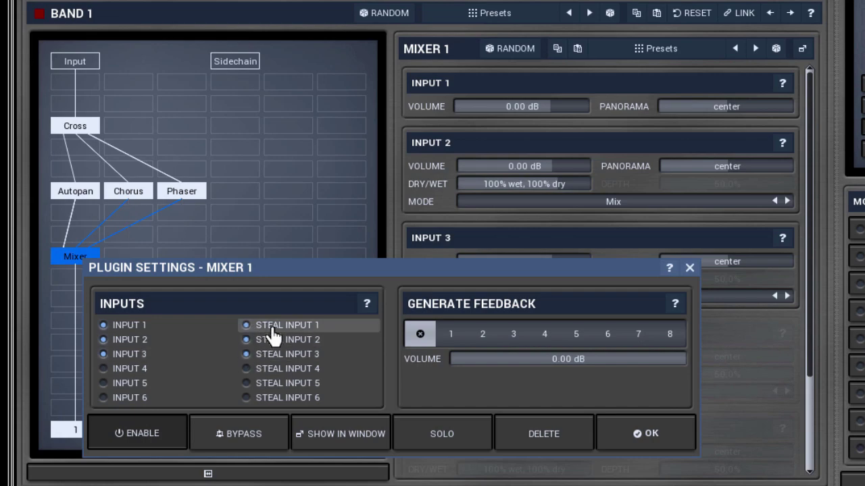
click(605, 438)
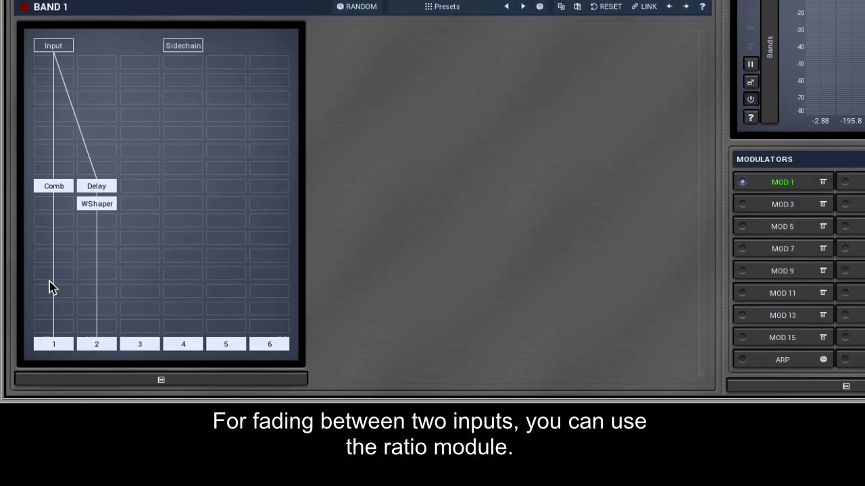
Insert a Ratio under Comb with stolen side-chain 2, and set its ratio to 0%.
click(75, 345)
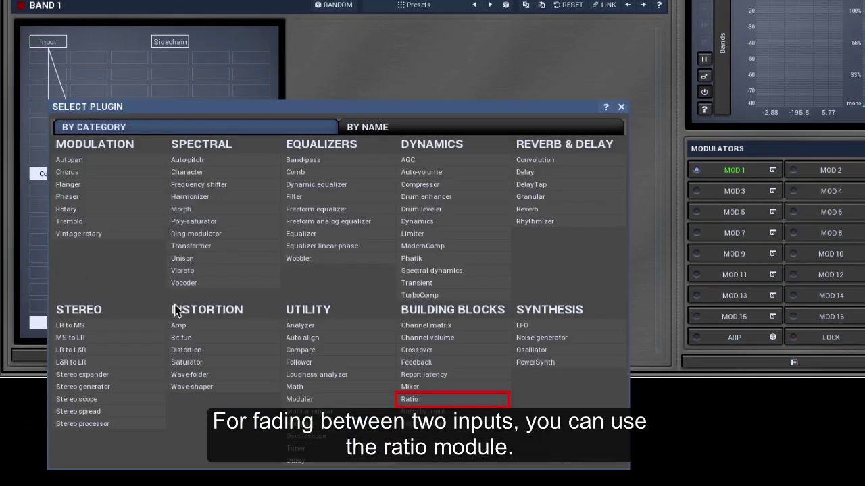
click(415, 400)
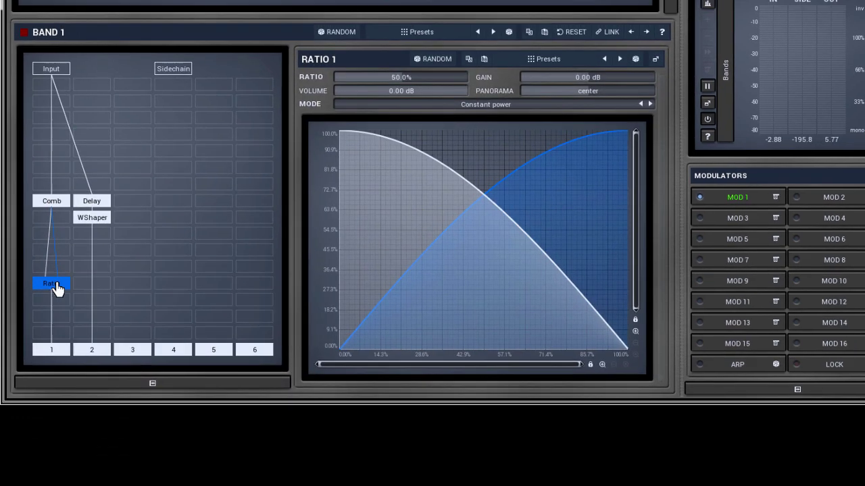
right_click(56, 289)
click(377, 339)
click(376, 358)
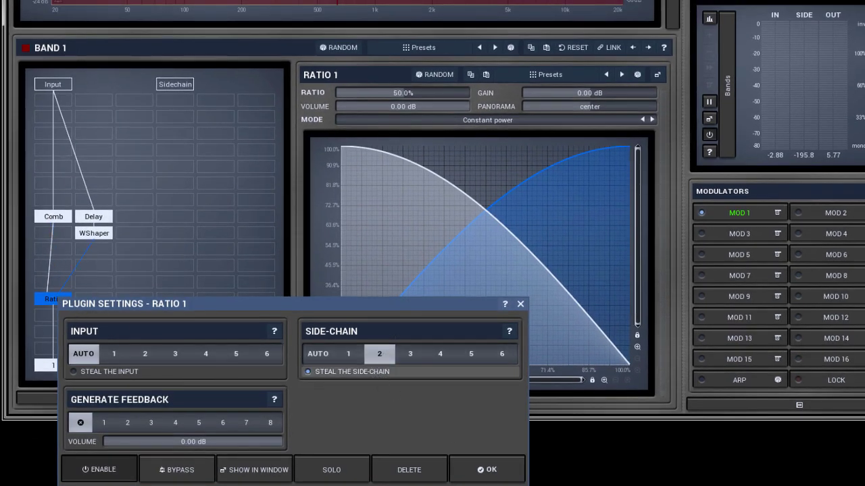
click(487, 469)
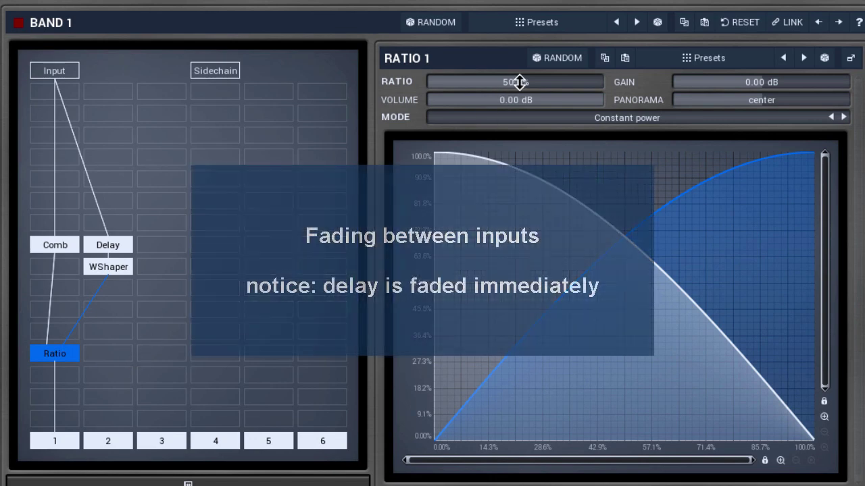
drag(519, 82, 428, 82)
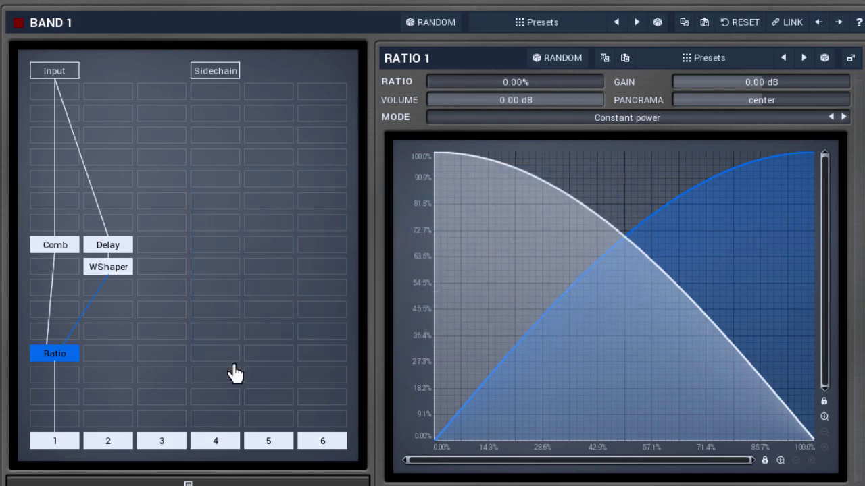
Delete the Ratio, insert a Ratio splitter under Input, and sweep its ratio 0% to 100%.
key(Delete)
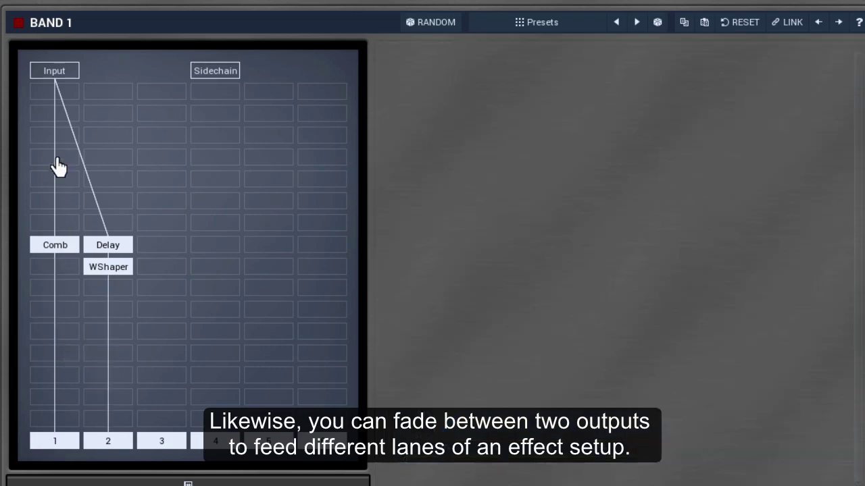
click(35, 71)
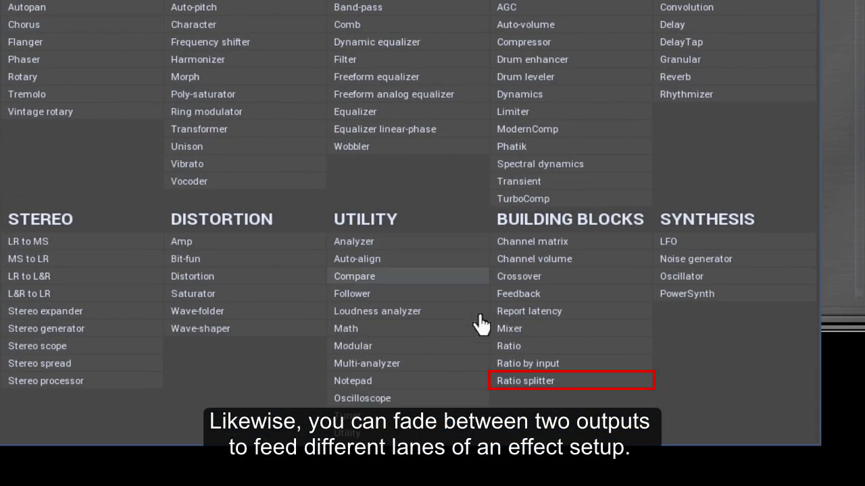
click(523, 380)
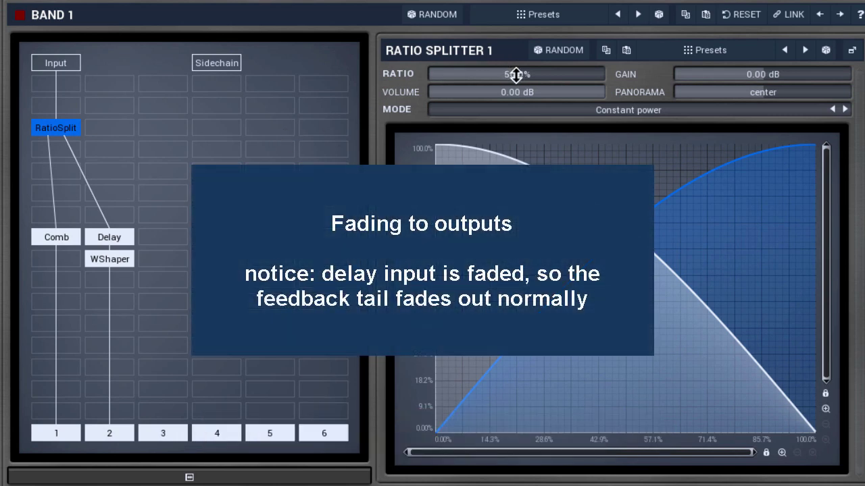
drag(517, 74, 429, 74)
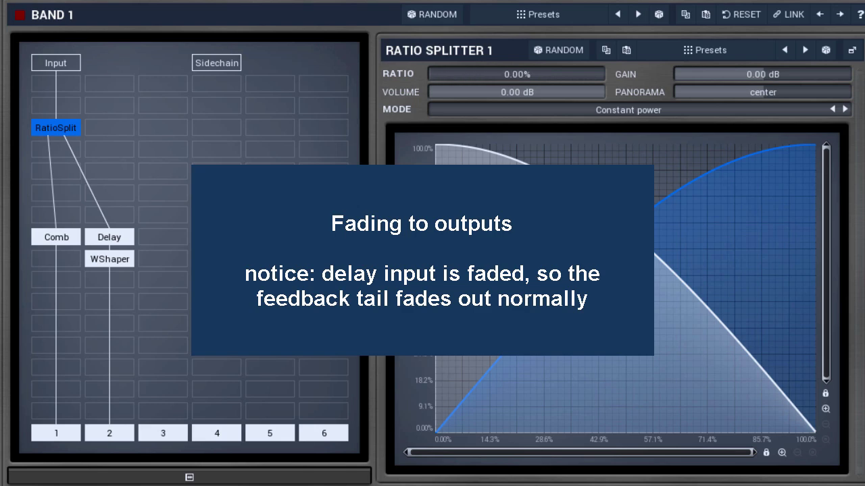
mouse_move(429, 73)
mouse_down()
mouse_move(605, 74)
mouse_move(430, 74)
mouse_up()
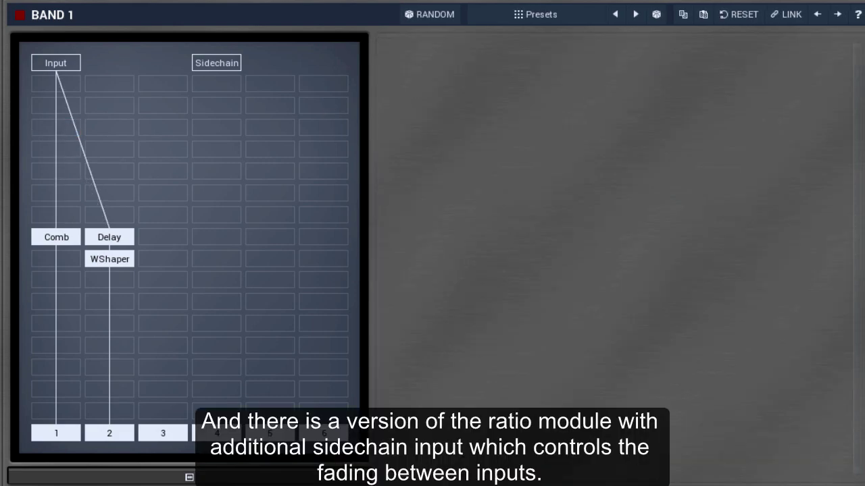
Insert a Ratio by input module under Comb and an LFO in lane 3.
click(71, 351)
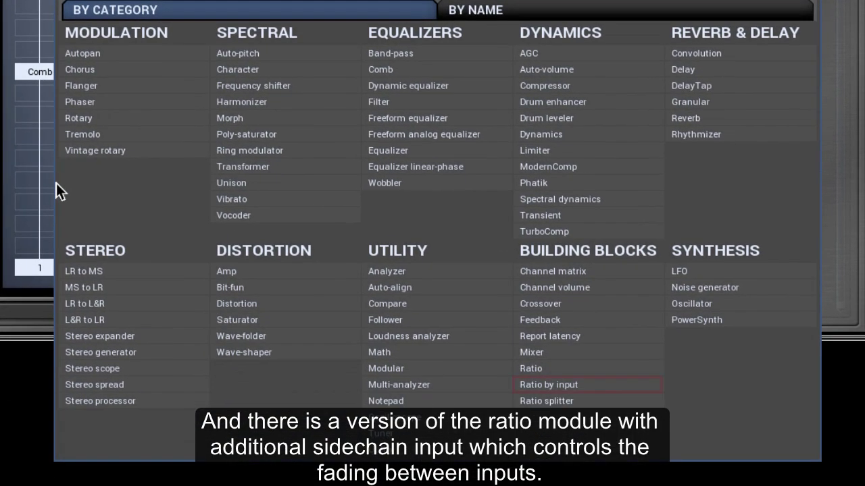
click(545, 389)
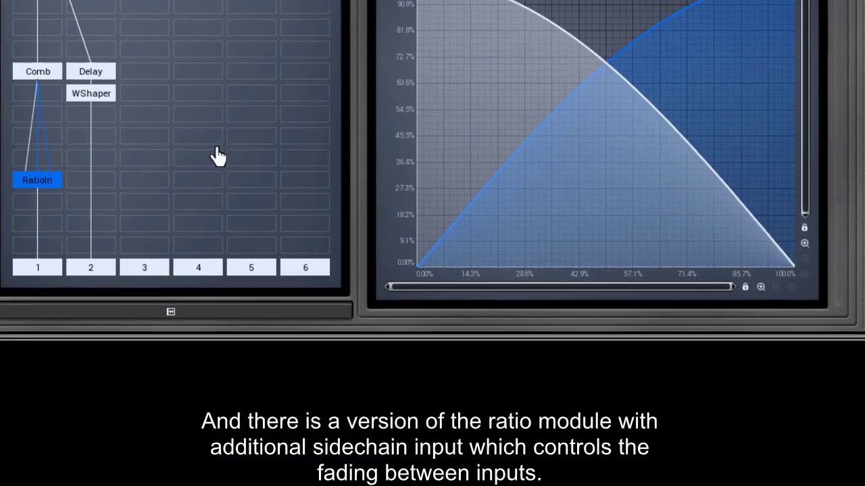
click(157, 92)
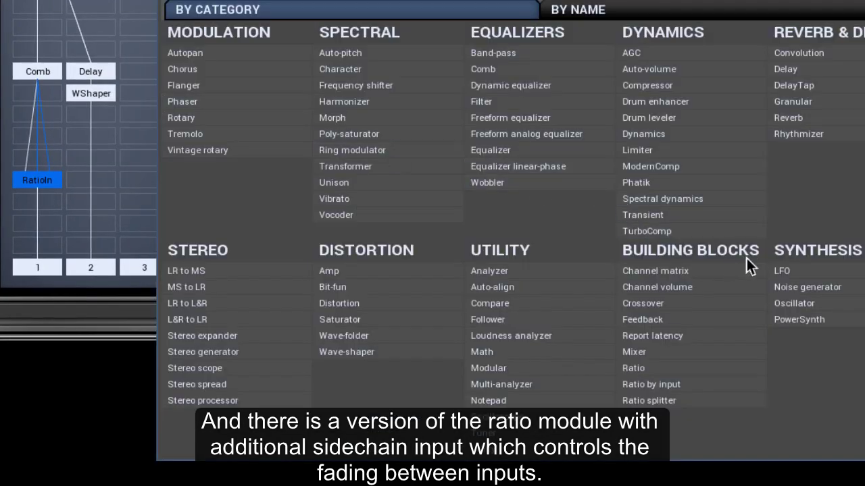
click(781, 271)
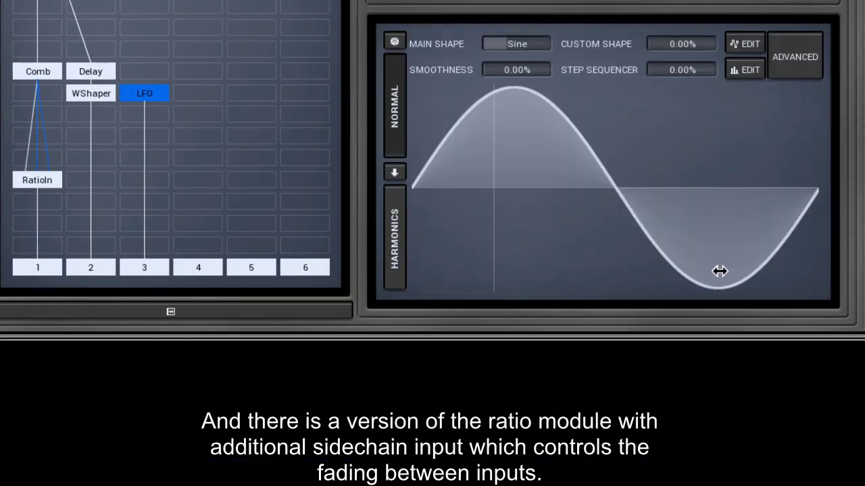
Set the Ratio by input's side-chain to lane 2 and side-chain 2 to LFO lane 3, both stolen.
click(37, 180)
click(466, 250)
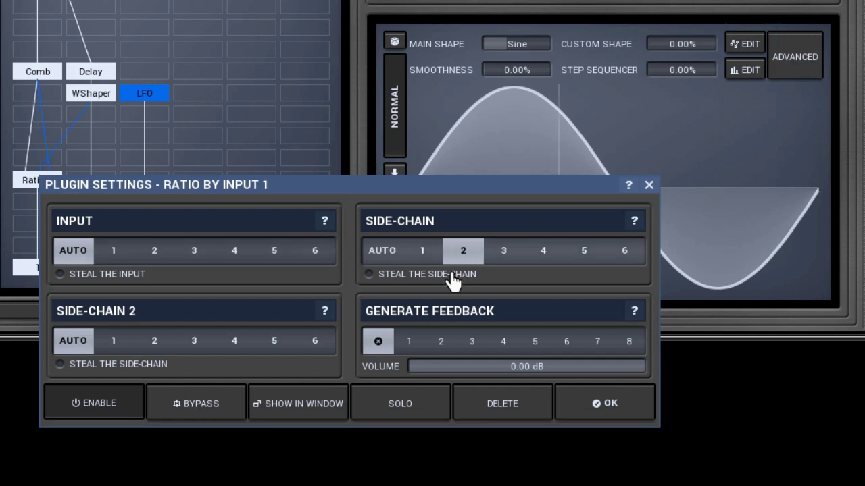
click(449, 277)
click(197, 346)
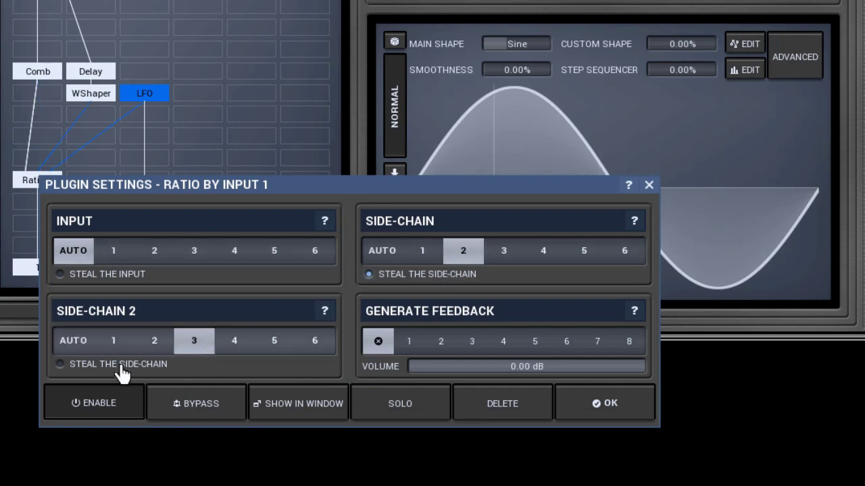
click(118, 366)
click(586, 406)
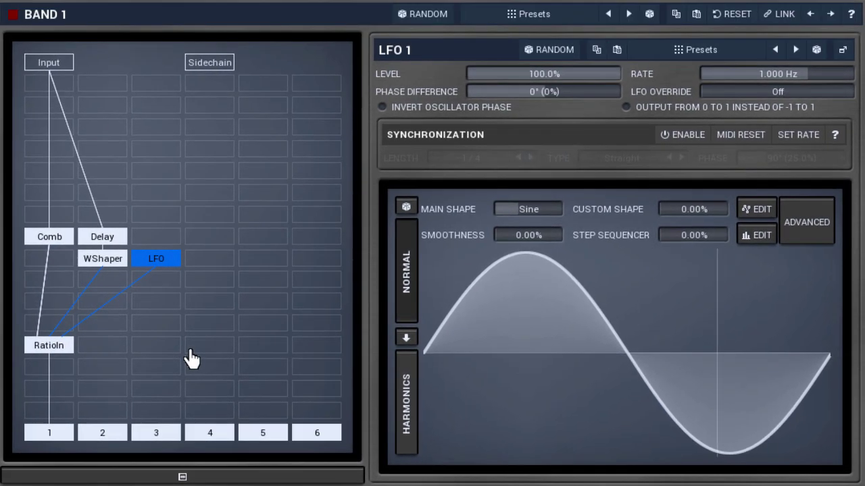